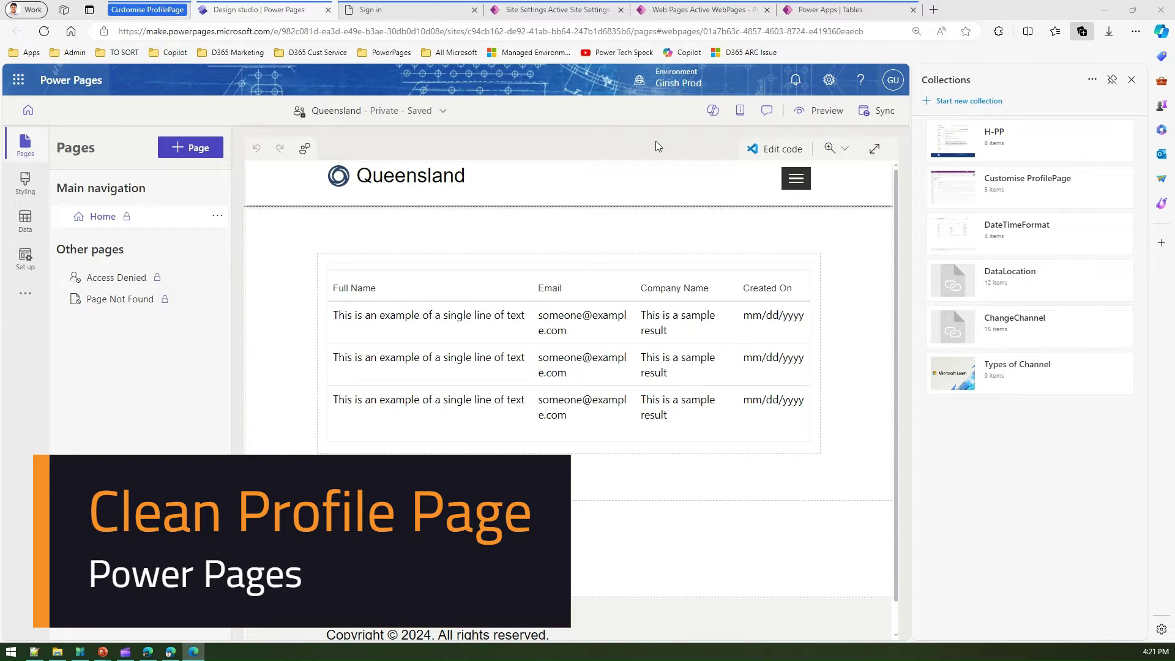
# - Close the Collections pane and sign in to the Queensland portal's profile page with the Azure AD external account
pyautogui.click(1132, 79)
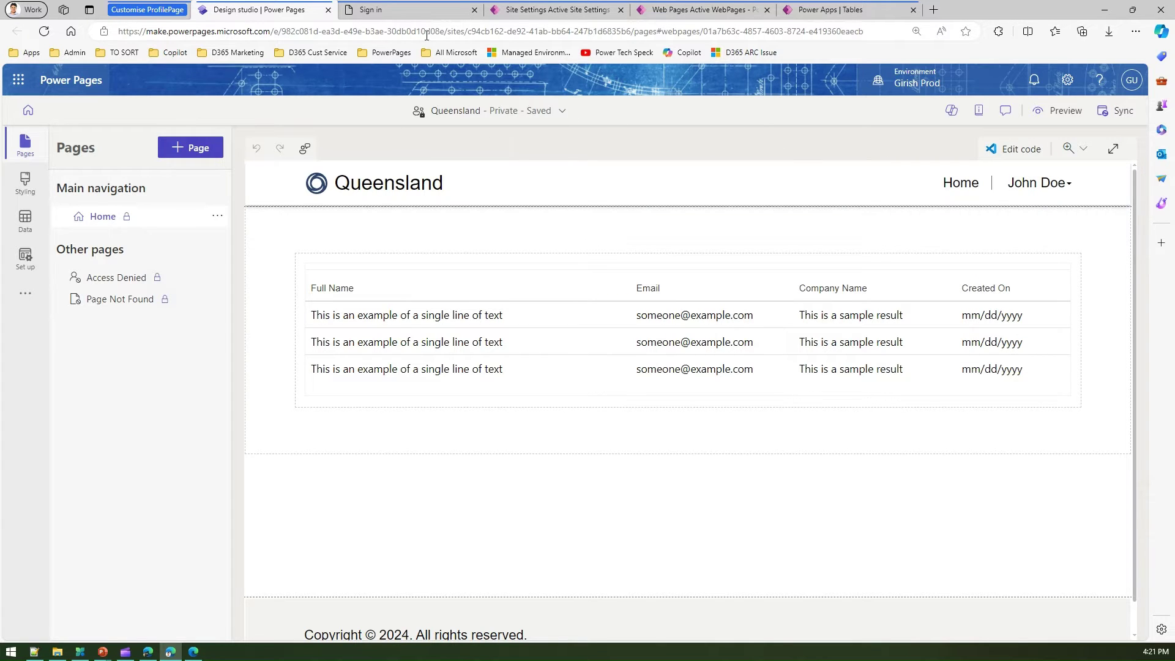
pyautogui.click(416, 10)
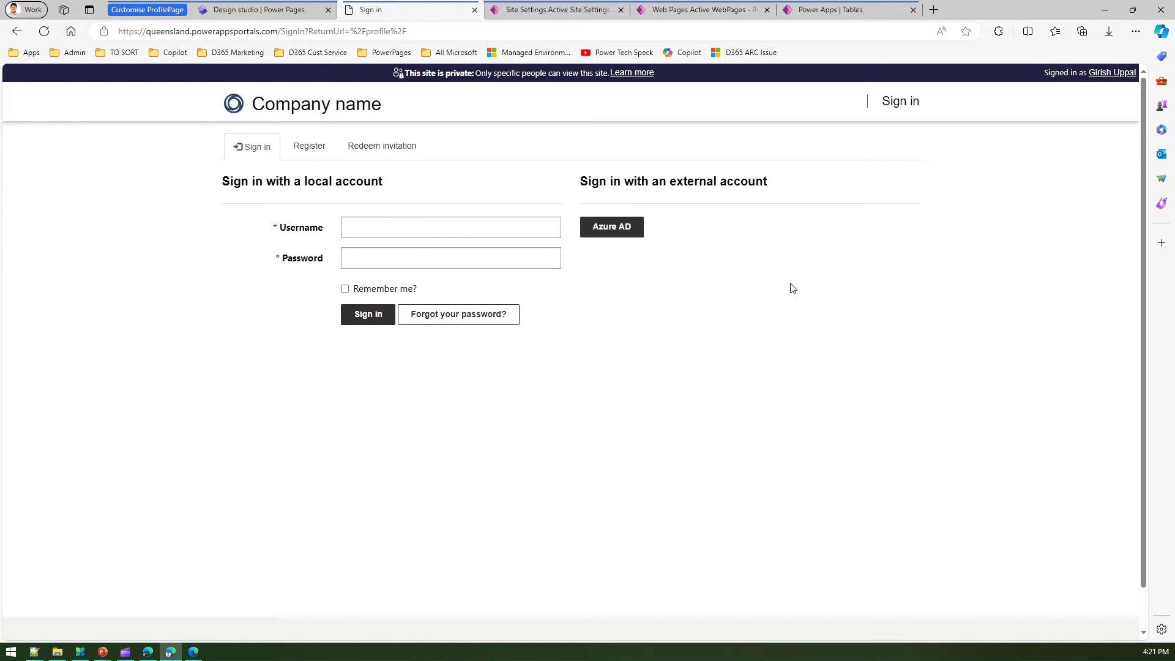
pyautogui.click(623, 232)
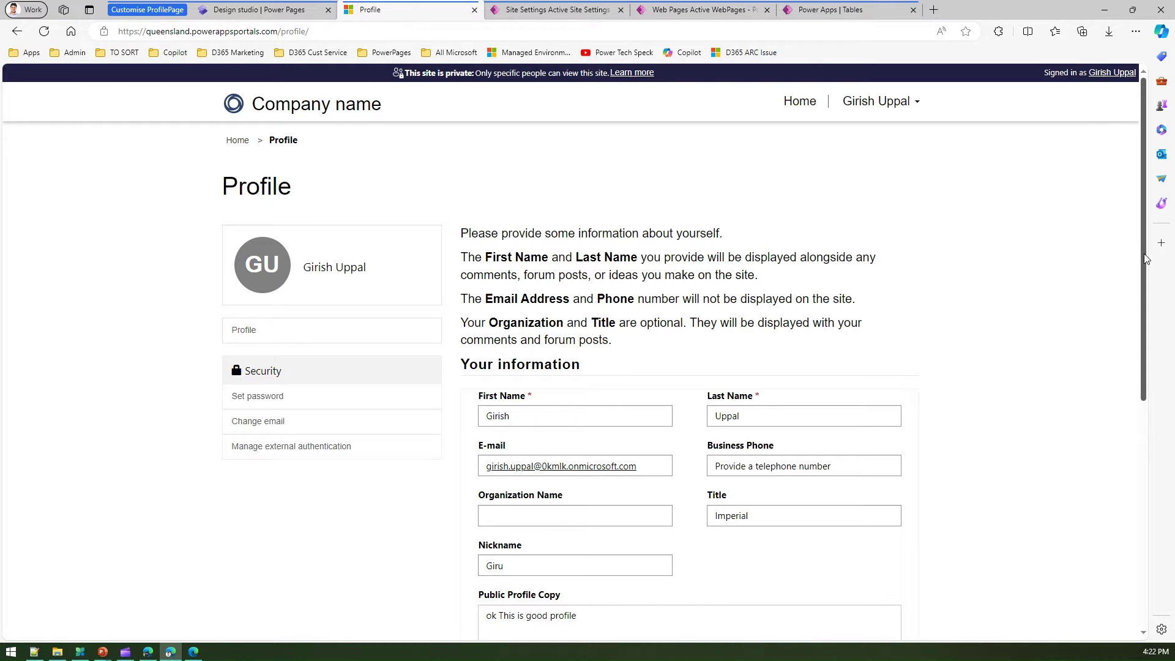
# - Examine the portal's Profile page from the introductory text through the Your information fields to the contact preferences
pyautogui.scroll(-2, 1147, 259)
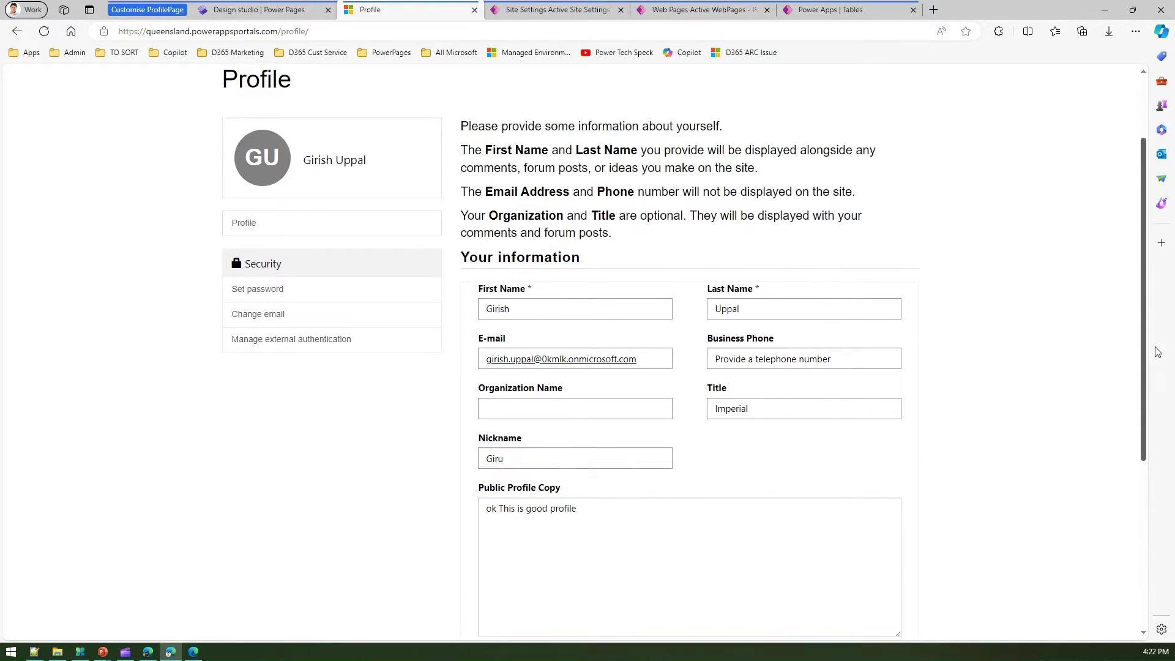
pyautogui.scroll(-5, 1158, 352)
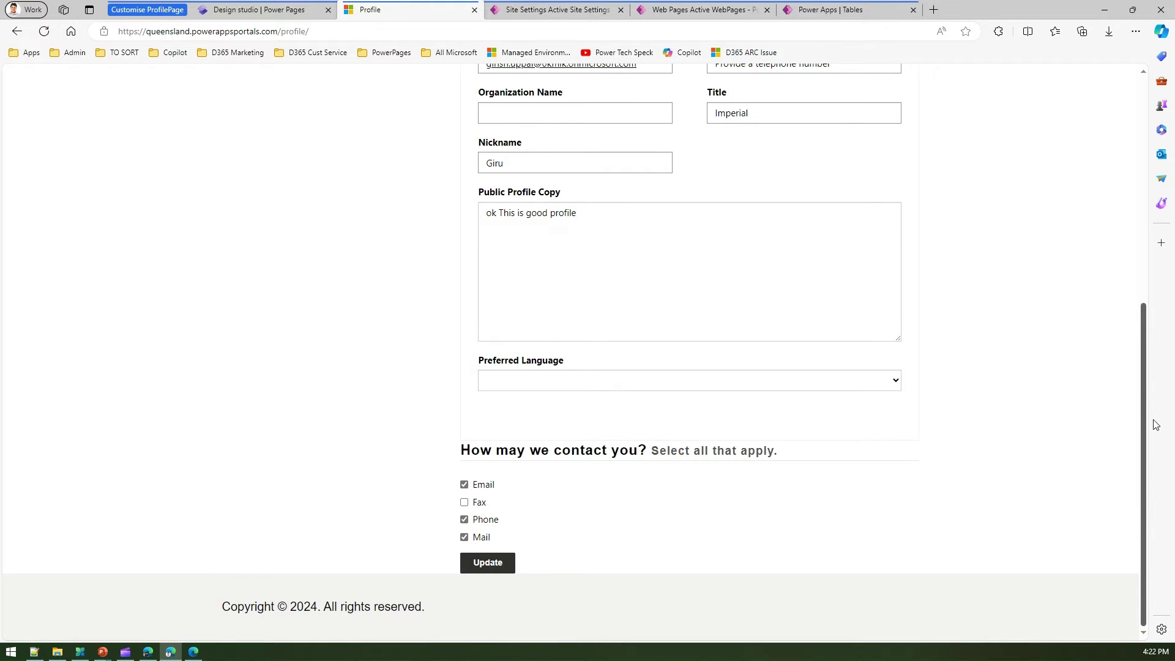
pyautogui.scroll(10, 1115, 165)
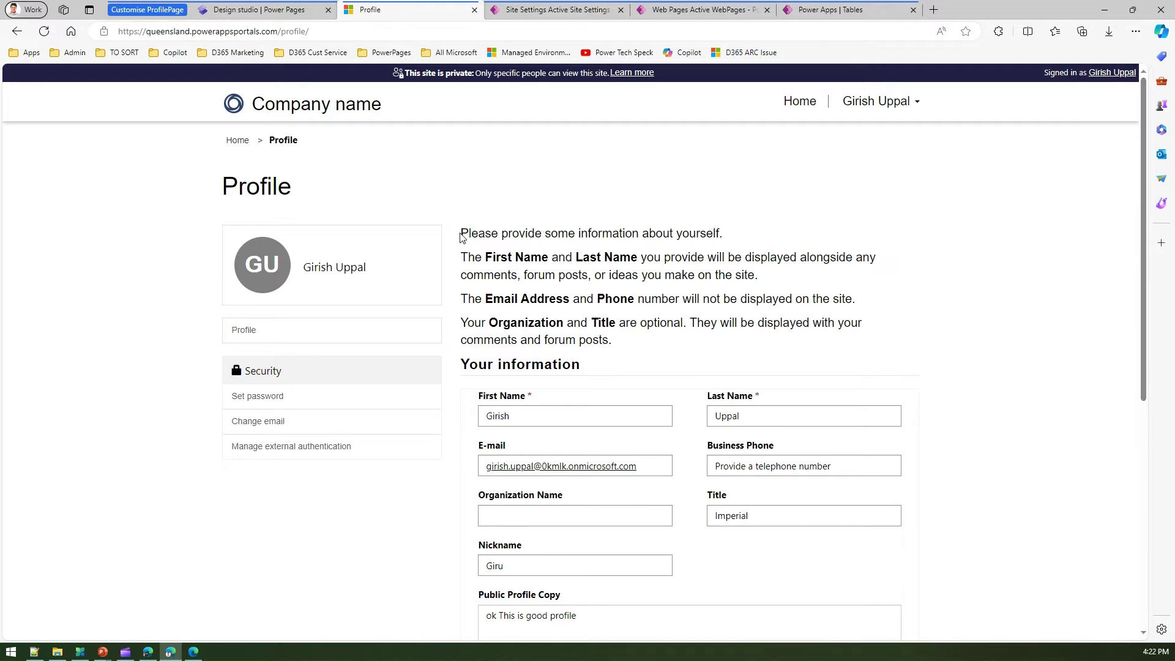
pyautogui.moveTo(461, 237); pyautogui.dragTo(633, 353)
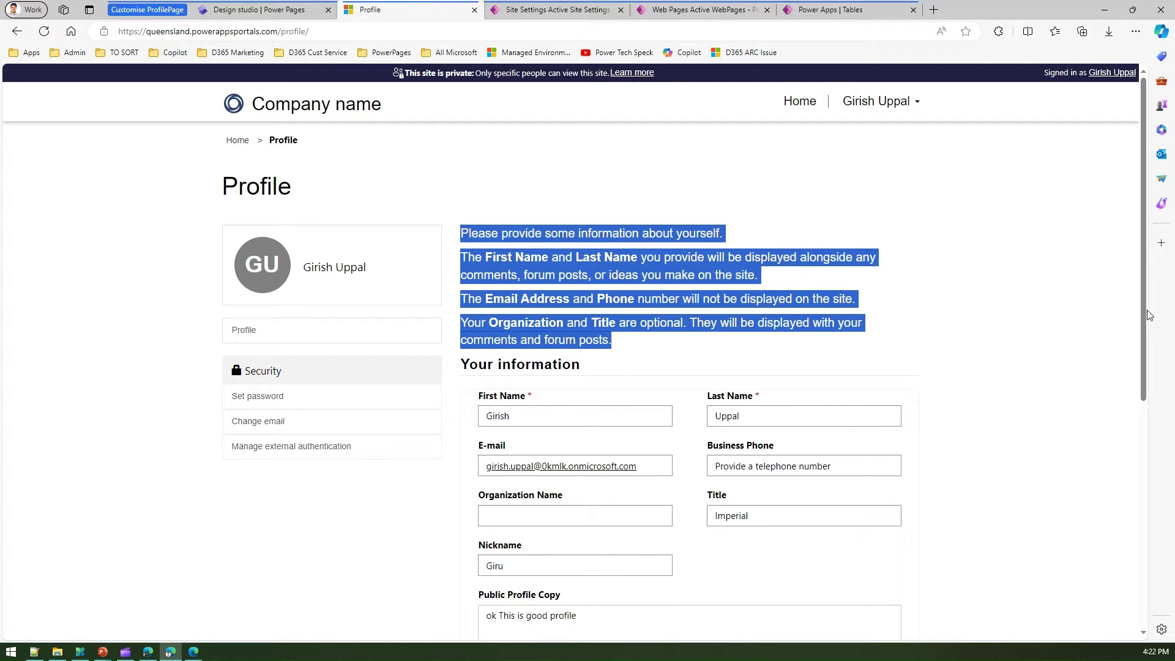
pyautogui.moveTo(1146, 354); pyautogui.dragTo(1149, 356)
pyautogui.scroll(-2, 1148, 356)
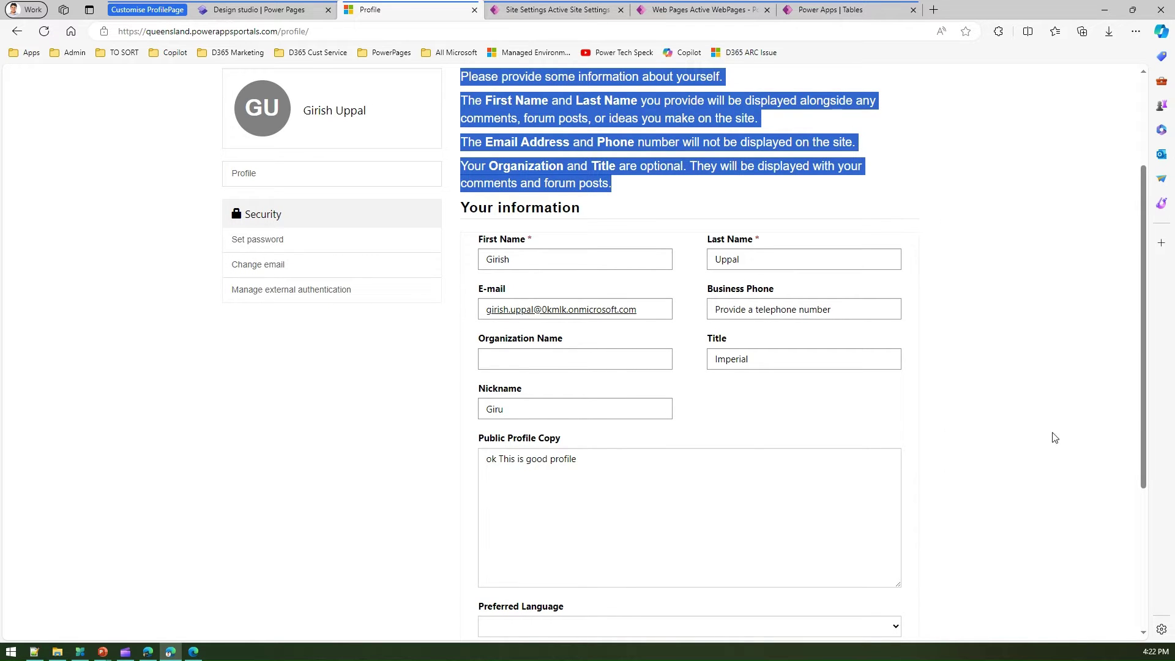
pyautogui.moveTo(1147, 407); pyautogui.dragTo(1141, 539)
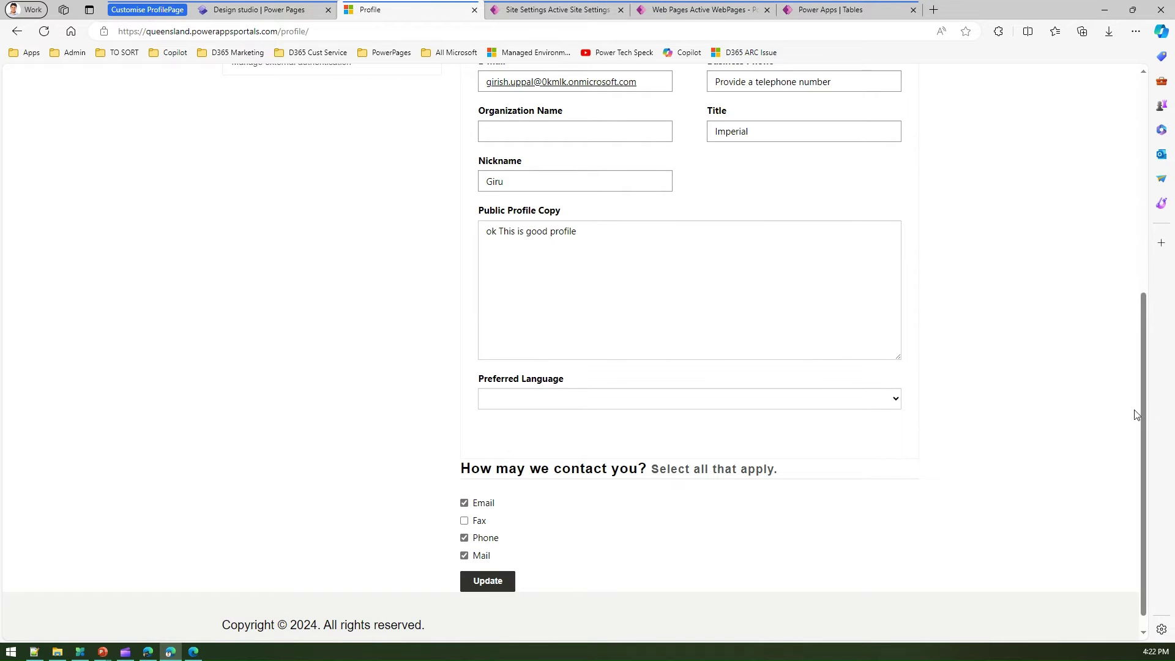
pyautogui.moveTo(1143, 409); pyautogui.dragTo(1143, 278)
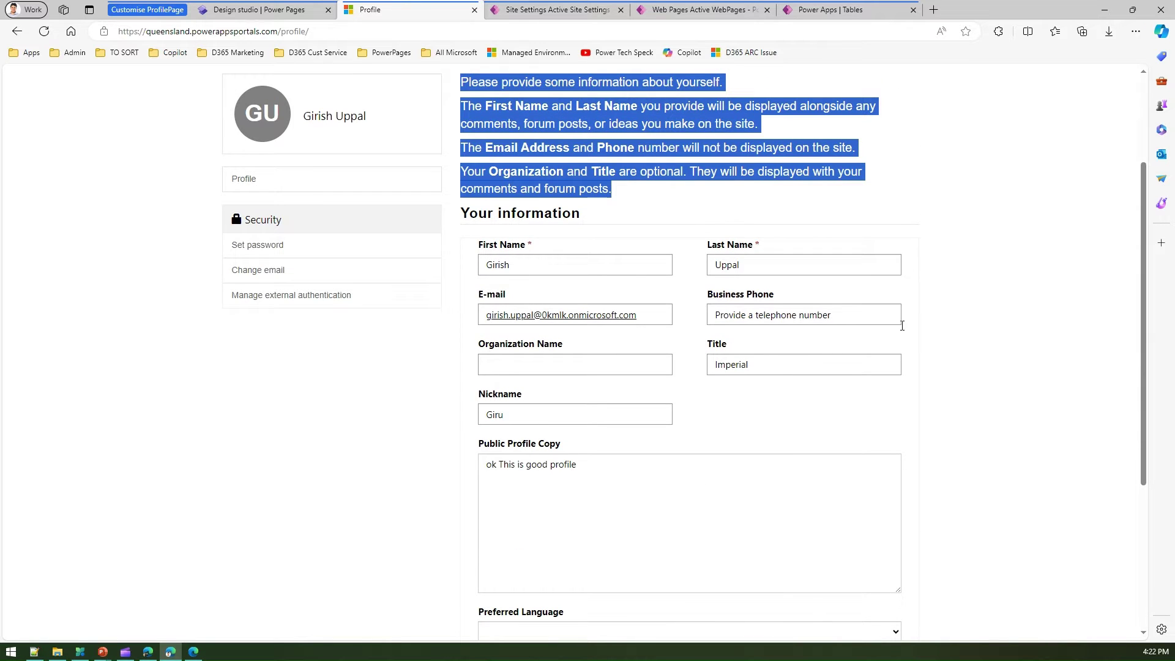
pyautogui.hotkey('ctrl', '-')
pyautogui.hotkey('ctrl', '-')
pyautogui.hotkey('ctrl', '-')
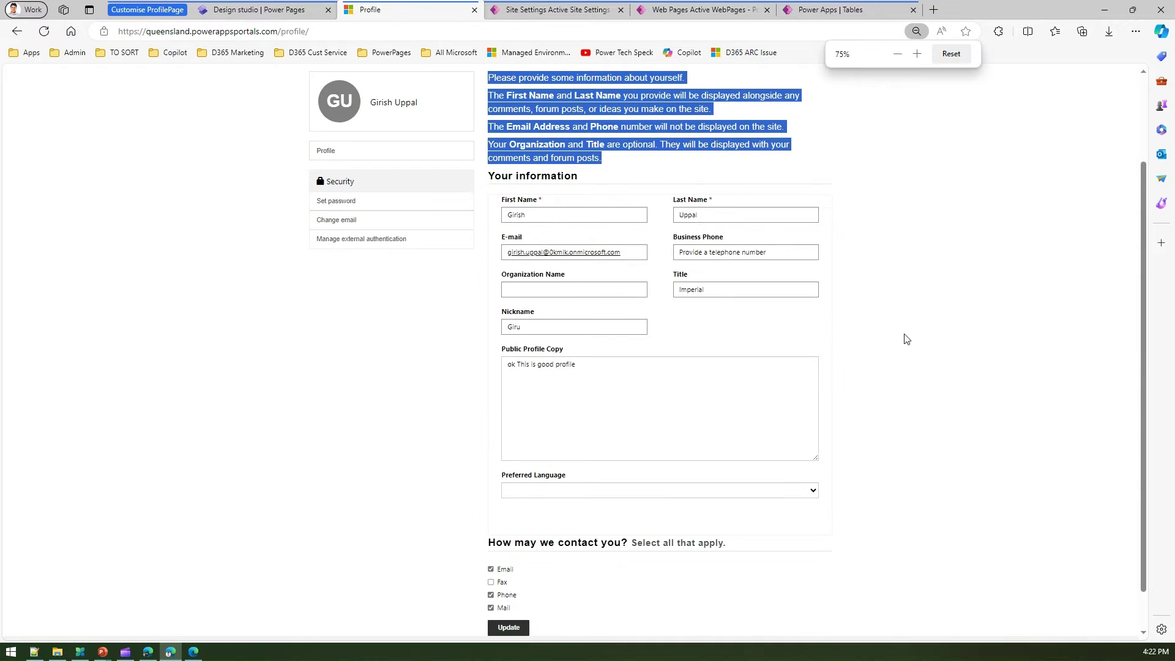
pyautogui.scroll(1, 1143, 312)
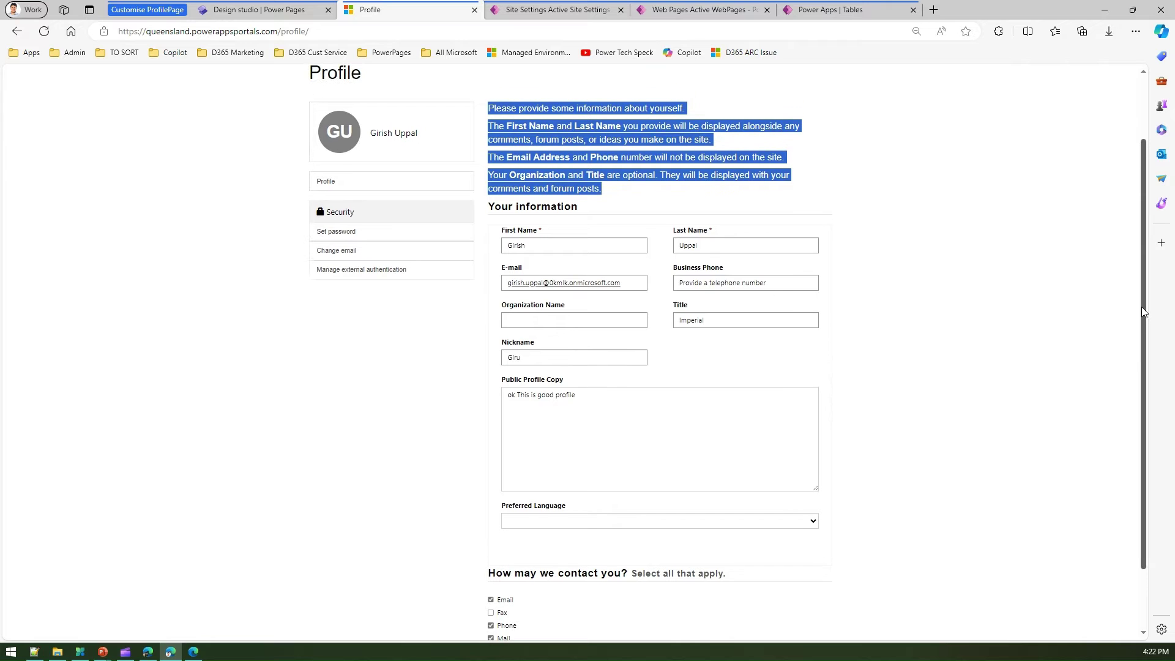
pyautogui.click(1082, 342)
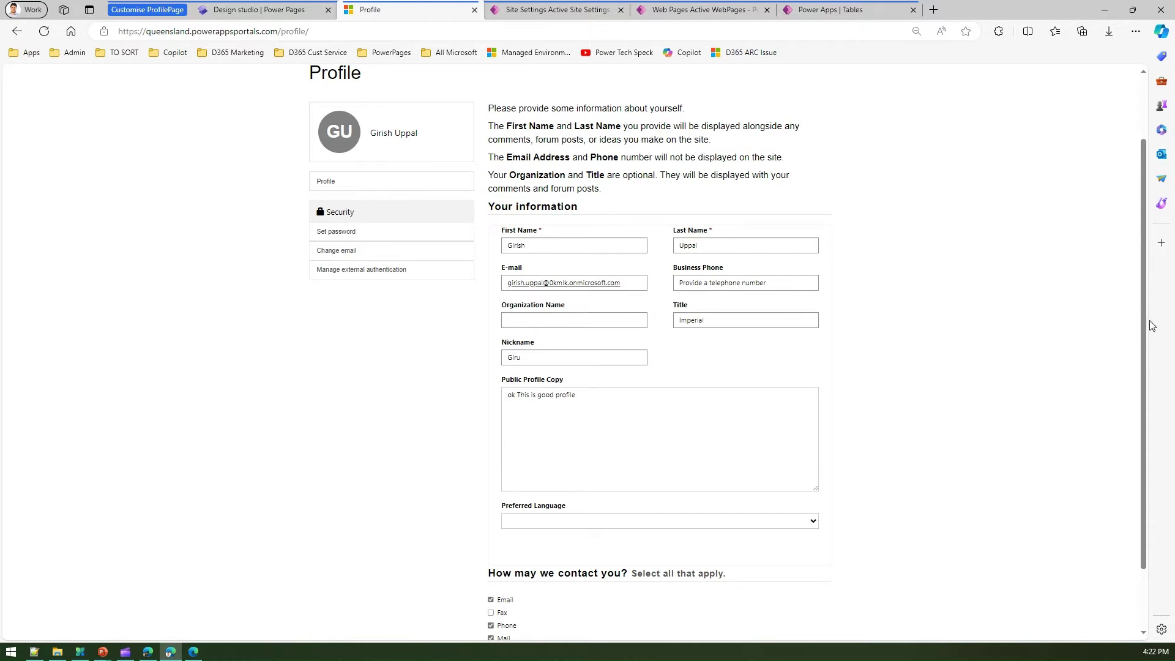
pyautogui.moveTo(1143, 322); pyautogui.dragTo(1143, 335)
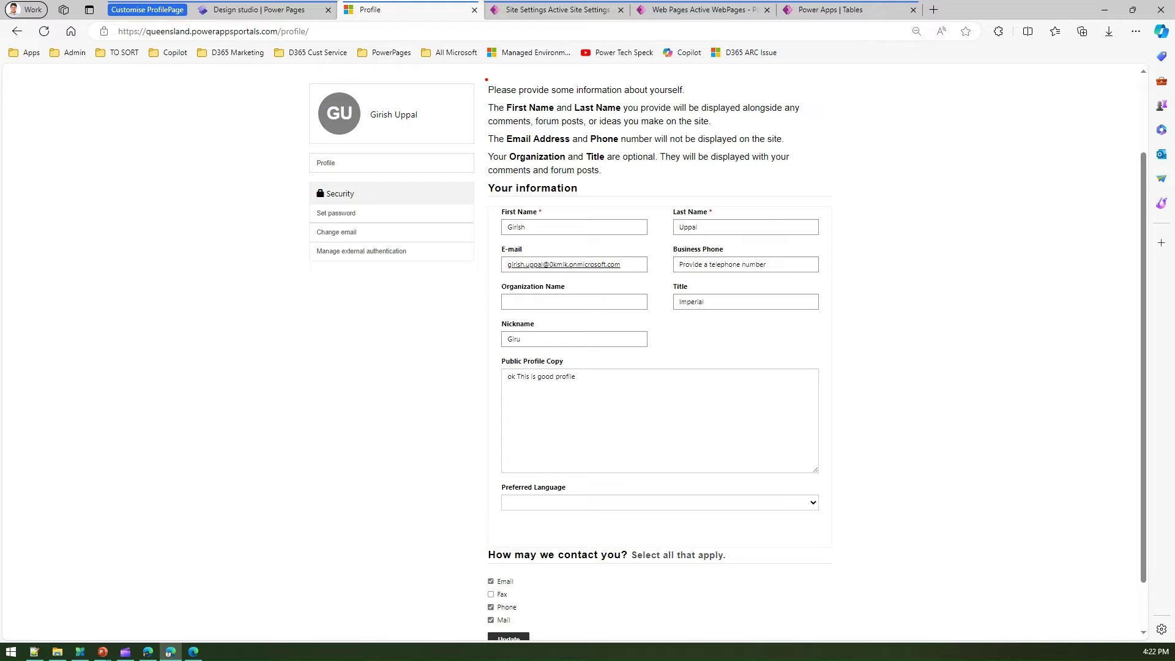
pyautogui.moveTo(487, 80)
pyautogui.mouseDown()
pyautogui.moveTo(471, 159)
pyautogui.moveTo(495, 178)
pyautogui.moveTo(692, 187)
pyautogui.moveTo(822, 118)
pyautogui.moveTo(631, 74)
pyautogui.moveTo(495, 79)
pyautogui.mouseUp()
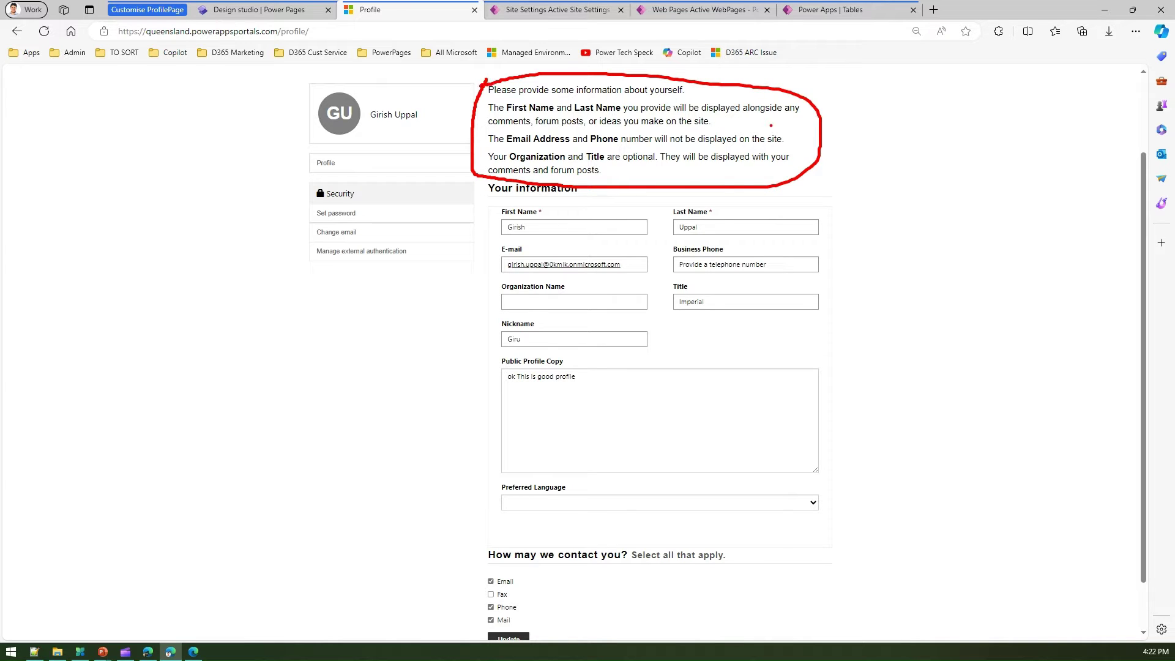
pyautogui.moveTo(841, 113); pyautogui.dragTo(847, 135)
pyautogui.moveTo(497, 193)
pyautogui.mouseDown()
pyautogui.moveTo(411, 371)
pyautogui.moveTo(429, 466)
pyautogui.moveTo(528, 519)
pyautogui.moveTo(871, 529)
pyautogui.moveTo(781, 195)
pyautogui.moveTo(476, 191)
pyautogui.mouseUp()
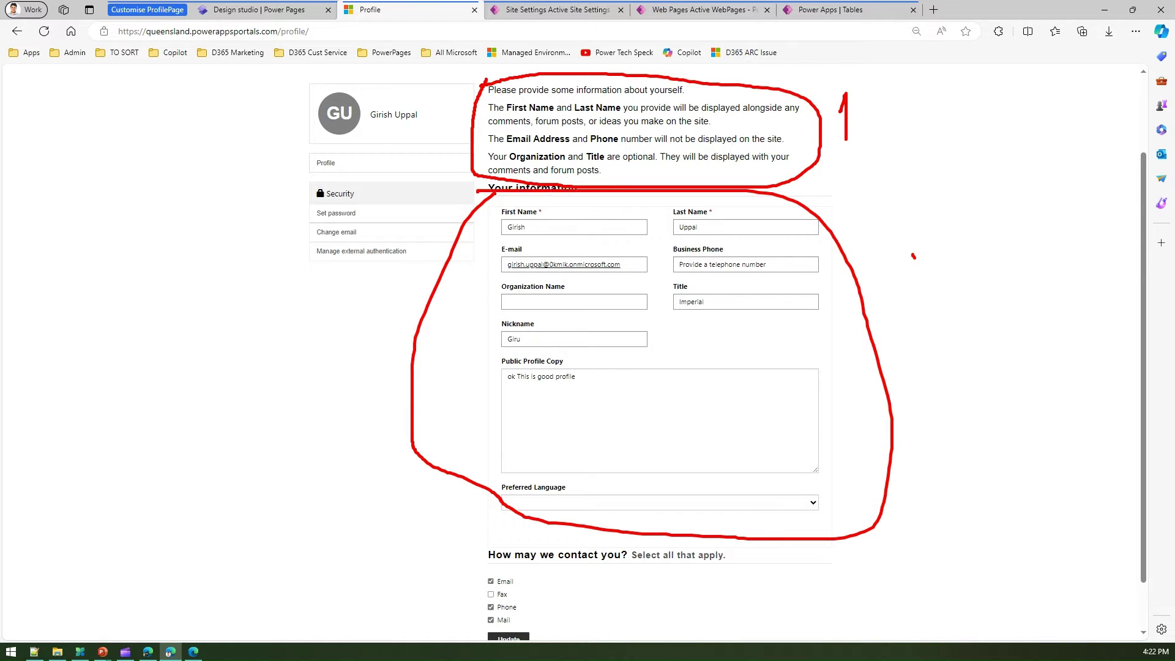
pyautogui.moveTo(914, 255)
pyautogui.mouseDown()
pyautogui.moveTo(908, 301)
pyautogui.moveTo(956, 298)
pyautogui.mouseUp()
pyautogui.moveTo(487, 548)
pyautogui.mouseDown()
pyautogui.moveTo(490, 639)
pyautogui.moveTo(738, 593)
pyautogui.moveTo(538, 546)
pyautogui.moveTo(474, 546)
pyautogui.mouseUp()
pyautogui.moveTo(783, 579); pyautogui.dragTo(778, 611)
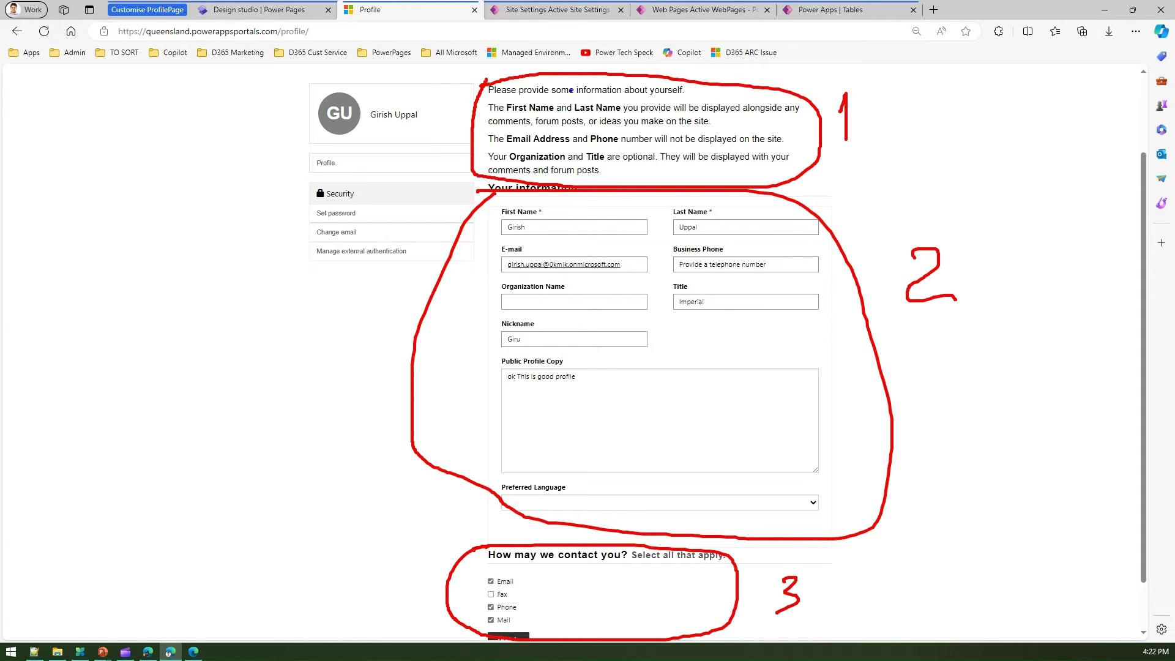
pyautogui.press('ctrl')
pyautogui.press('ctrl')
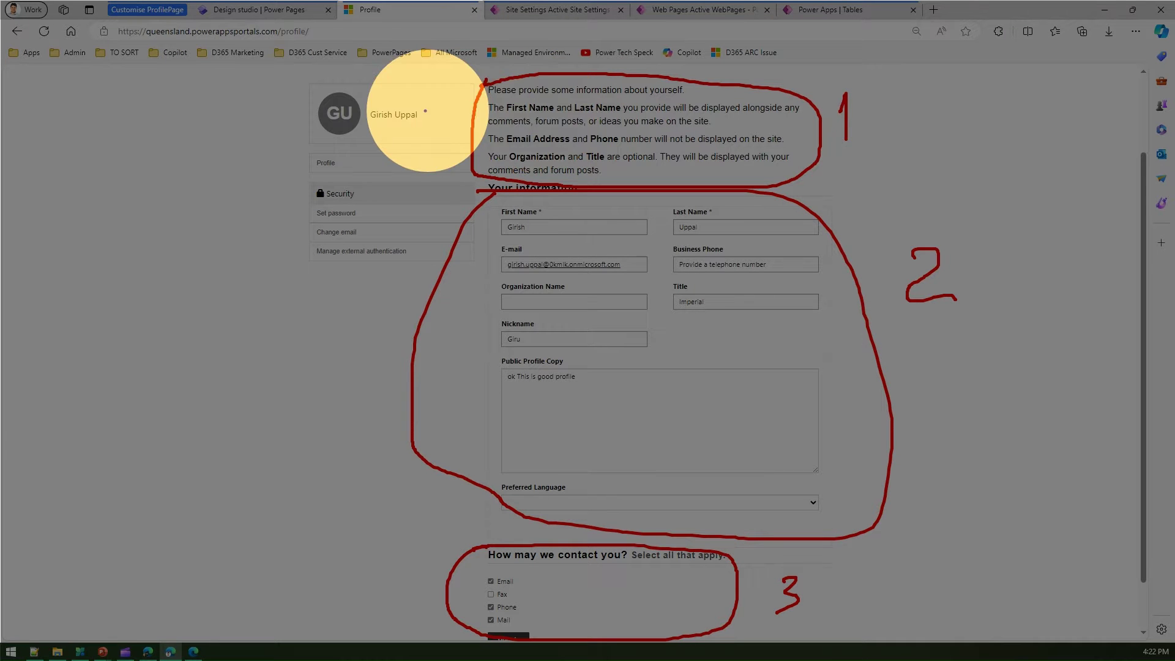
pyautogui.moveTo(441, 104); pyautogui.dragTo(495, 132)
pyautogui.moveTo(479, 90); pyautogui.dragTo(458, 140)
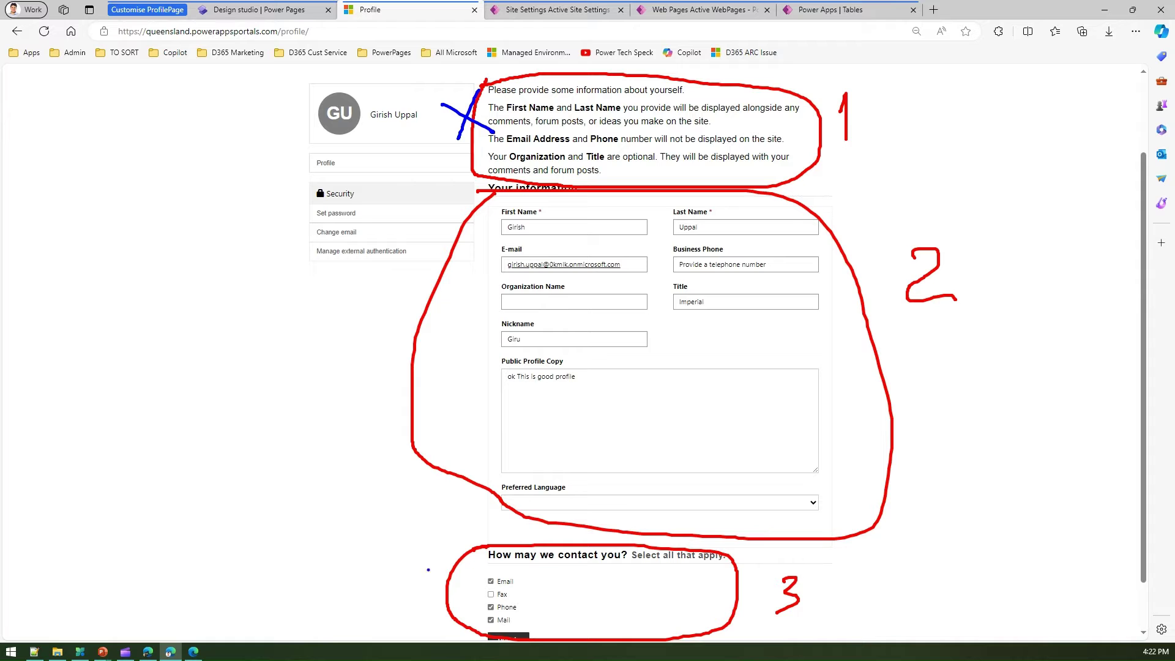
pyautogui.moveTo(393, 552)
pyautogui.mouseDown()
pyautogui.moveTo(430, 581)
pyautogui.moveTo(392, 599)
pyautogui.mouseUp()
pyautogui.press('ctrl')
pyautogui.press('ctrl')
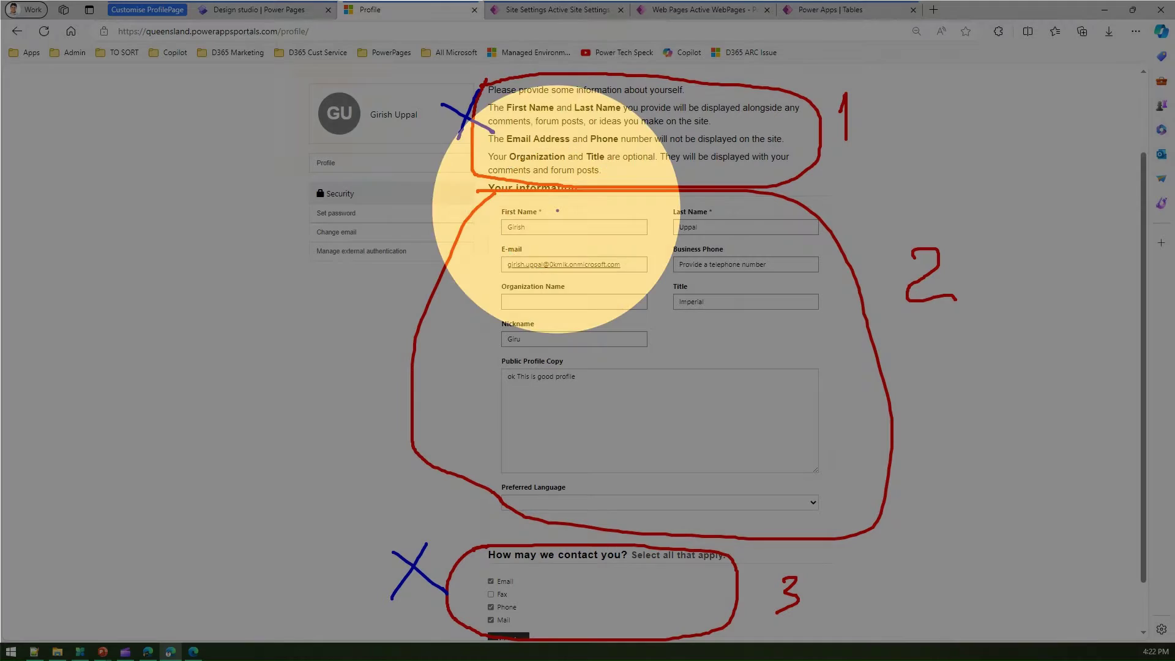
pyautogui.moveTo(557, 211); pyautogui.dragTo(586, 207)
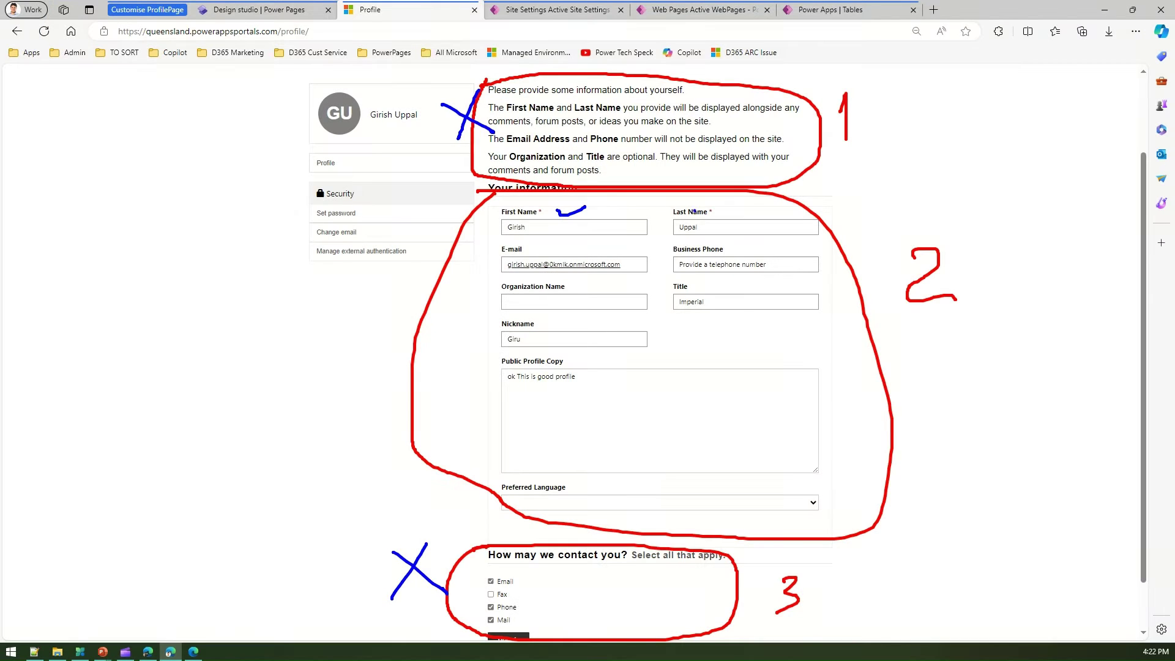
pyautogui.moveTo(730, 209); pyautogui.dragTo(763, 198)
pyautogui.moveTo(614, 244); pyautogui.dragTo(646, 236)
pyautogui.moveTo(733, 245); pyautogui.dragTo(778, 242)
pyautogui.moveTo(835, 146); pyautogui.dragTo(867, 136)
pyautogui.moveTo(916, 247)
pyautogui.mouseDown()
pyautogui.moveTo(914, 281)
pyautogui.moveTo(955, 300)
pyautogui.mouseUp()
pyautogui.moveTo(790, 598); pyautogui.dragTo(759, 623)
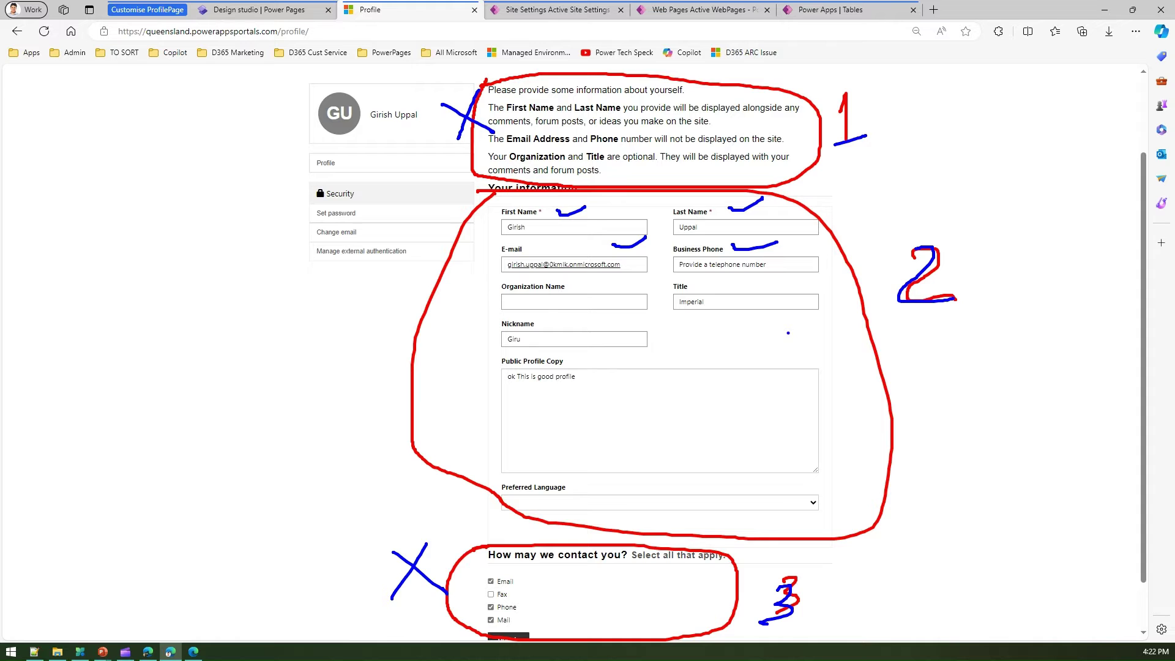
pyautogui.press('Escape')
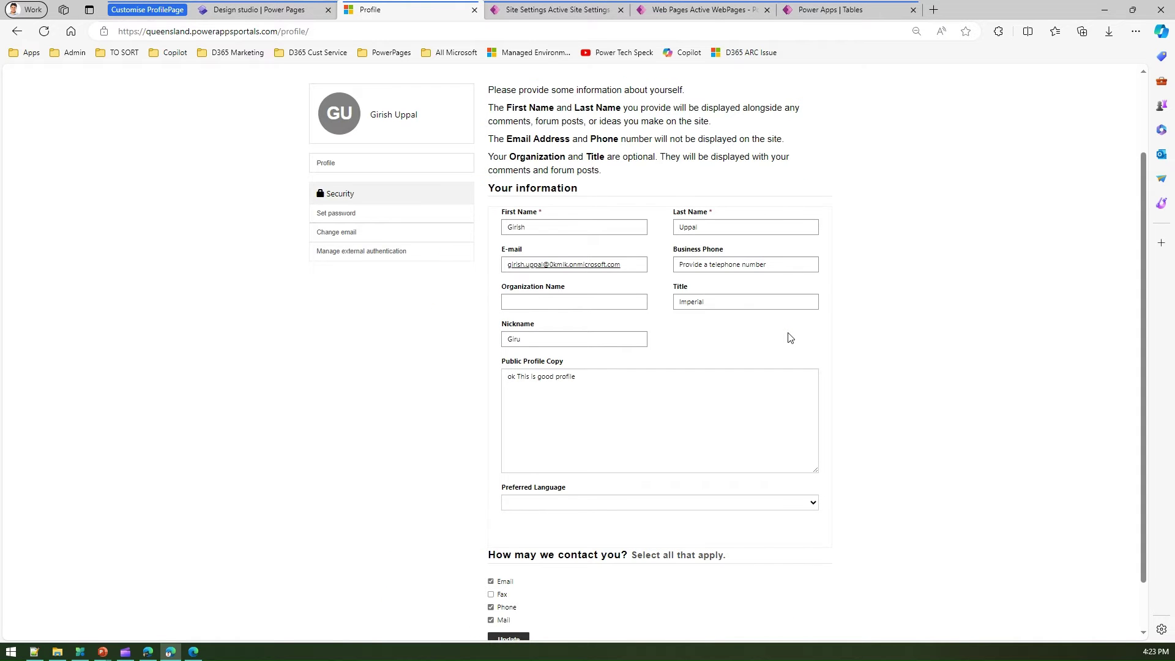
# - Search the Active WebPages list in Power Pages Management for "profile"
pyautogui.click(225, 8)
pyautogui.click(26, 295)
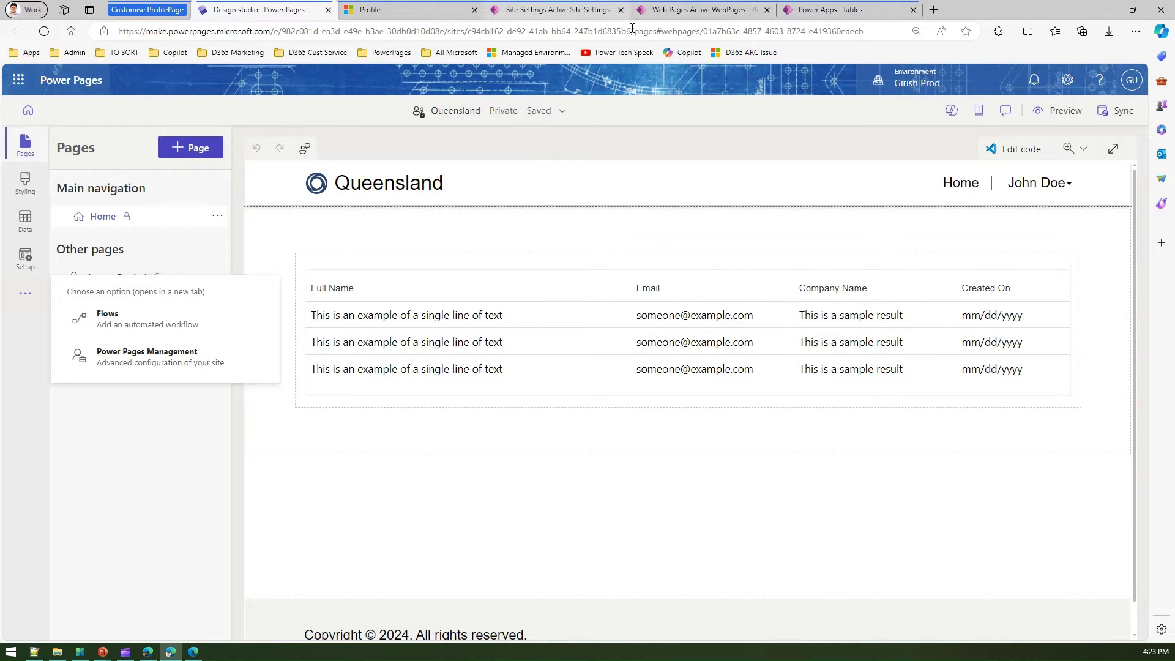
pyautogui.click(693, 10)
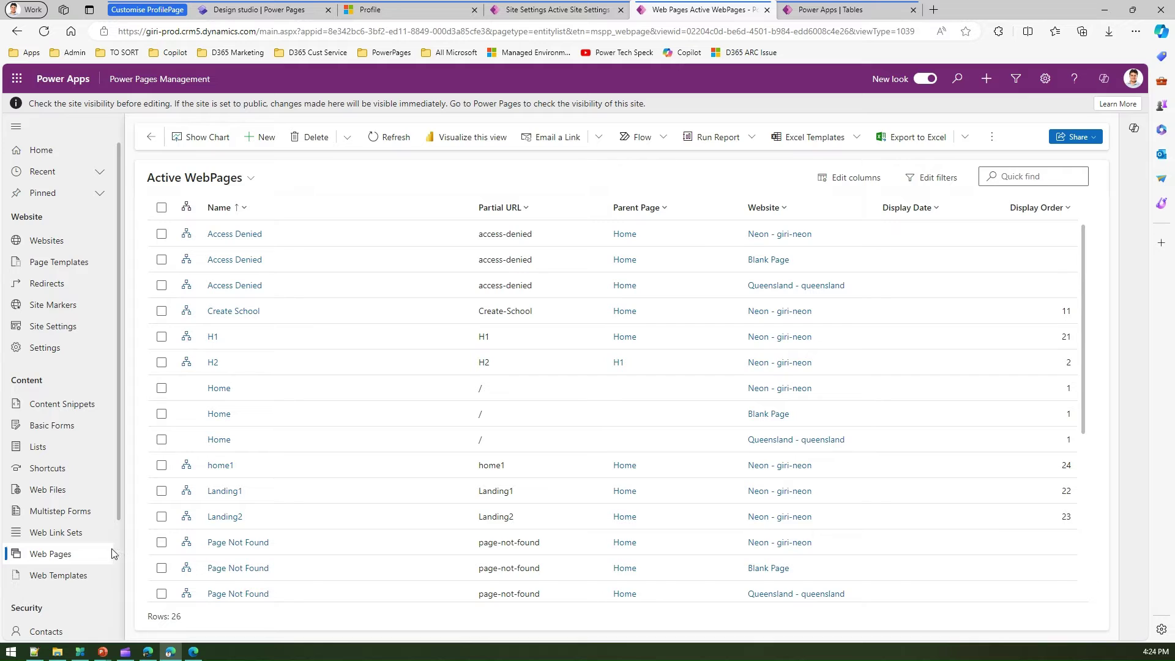
pyautogui.click(1037, 179)
pyautogui.write('profile')
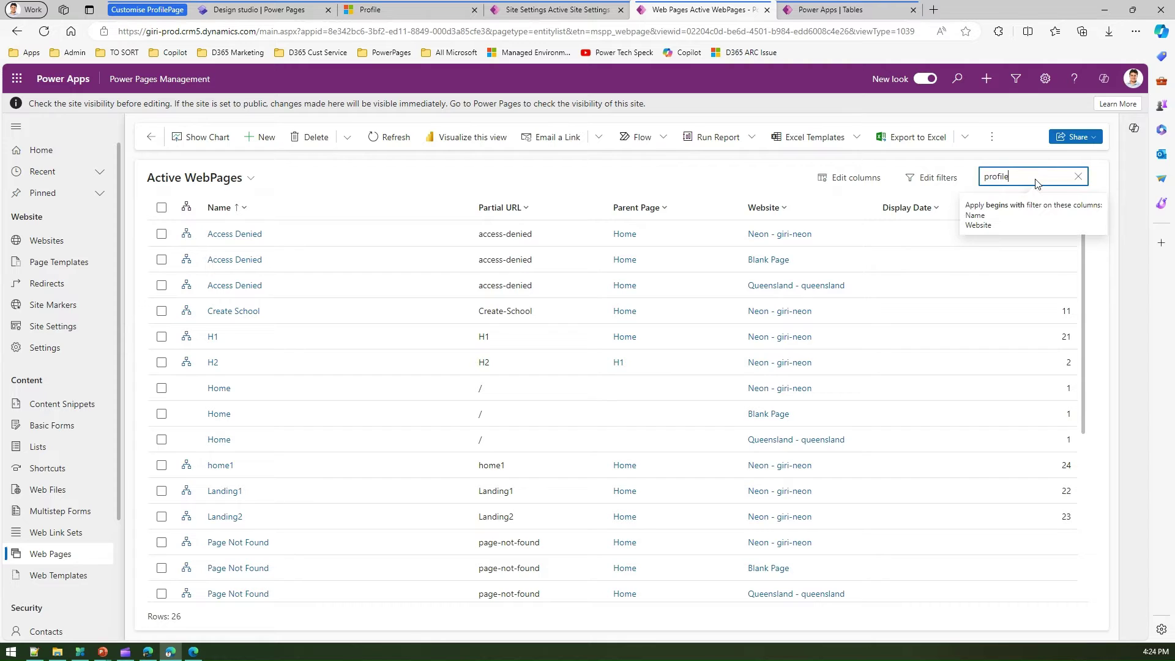
pyautogui.press('Return')
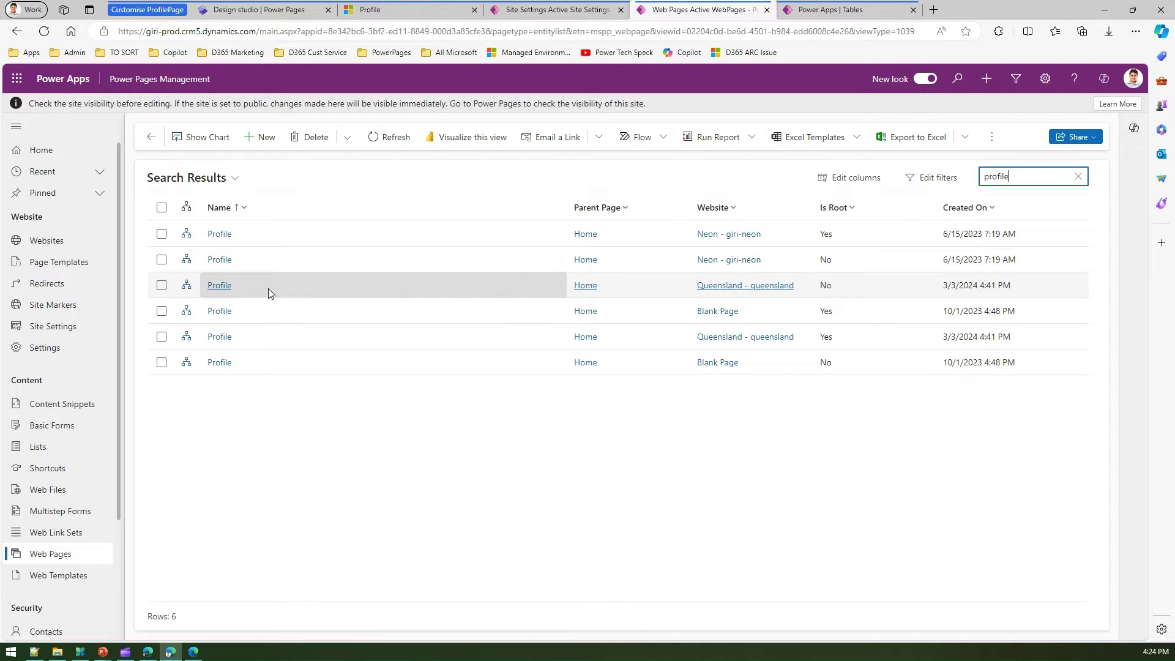
# - Open the Queensland site's non-root Profile web page and compare its Copy (HTML) content with the live profile page
pyautogui.click(214, 288)
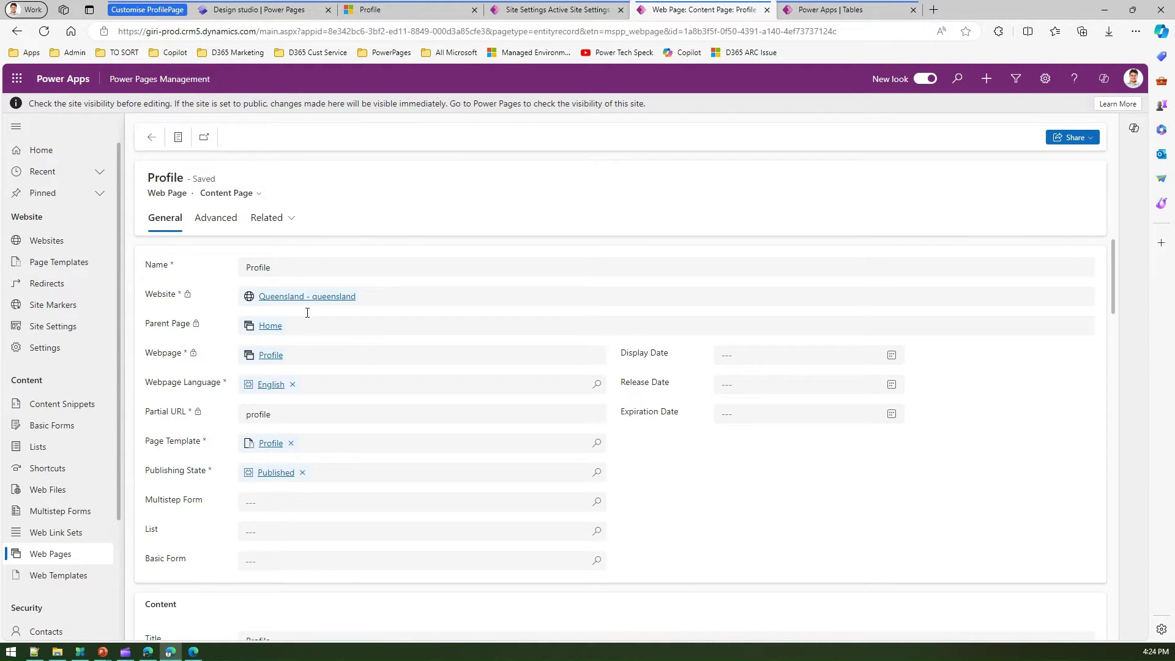
pyautogui.scroll(-5, 358, 413)
pyautogui.scroll(-1, 358, 417)
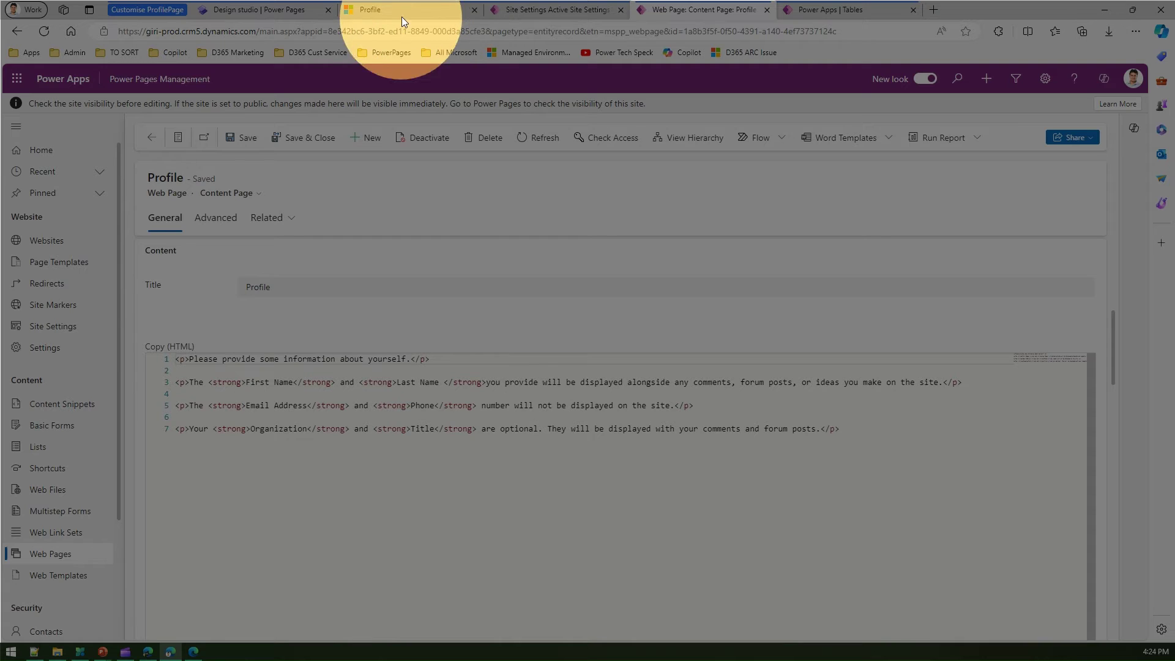
pyautogui.click(403, 9)
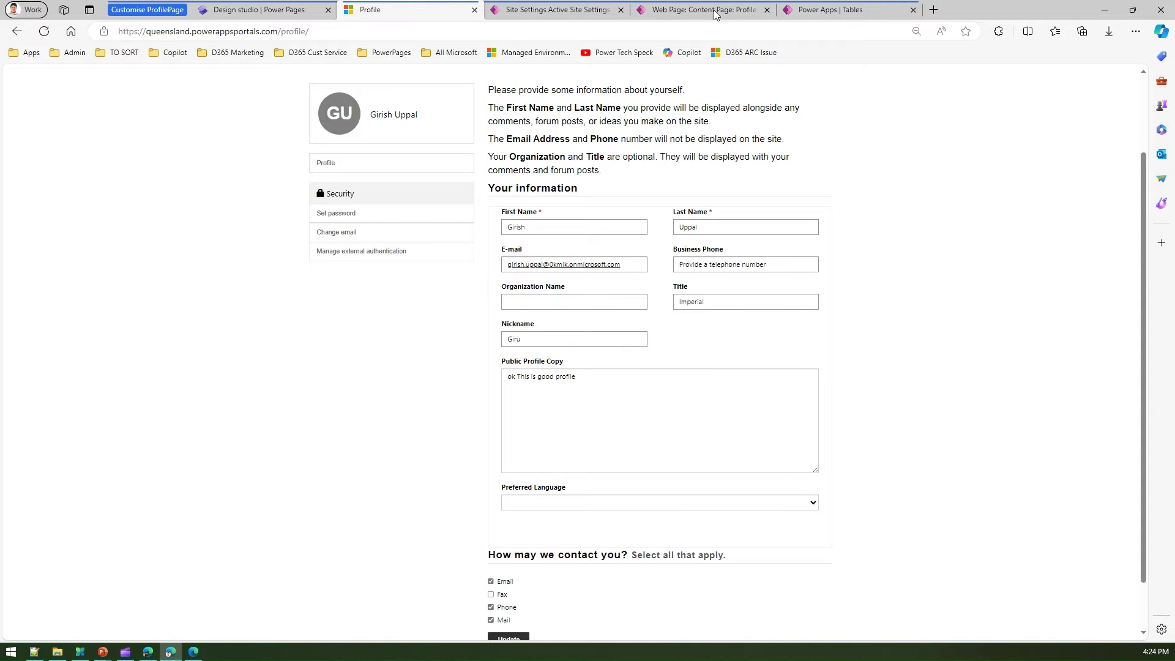
pyautogui.click(689, 10)
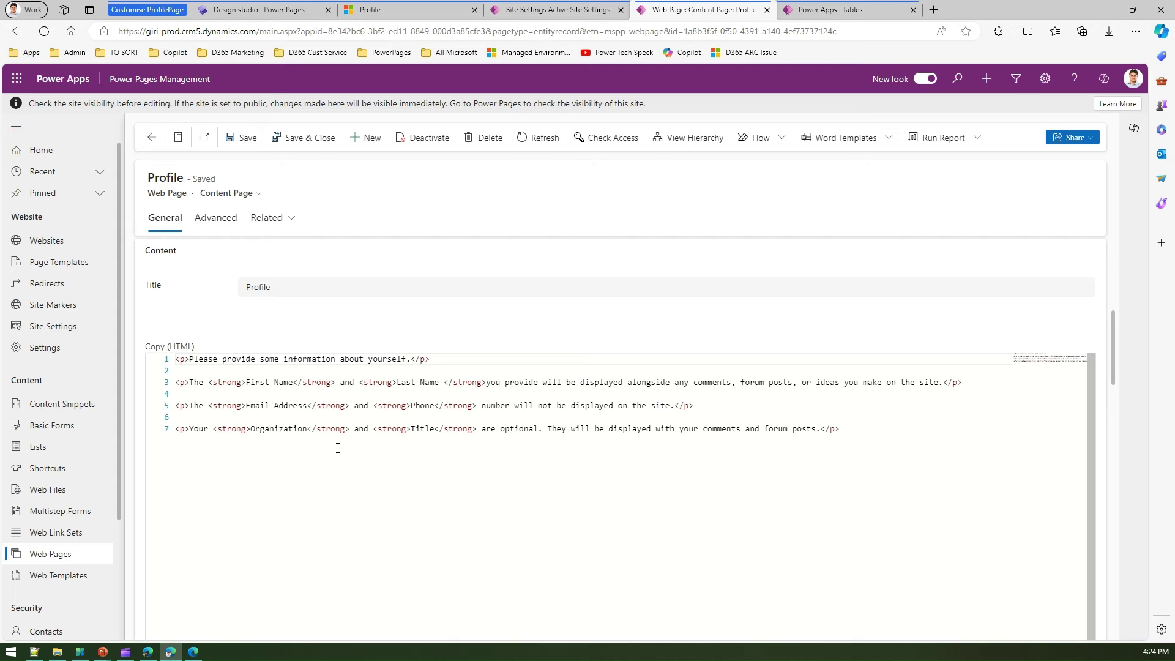
# - Delete all of the Profile page's Copy (HTML) content, then save and close the record
pyautogui.click(275, 478)
pyautogui.hotkey('ctrl', 'a')
pyautogui.click(247, 429)
pyautogui.hotkey('ctrl', 'a')
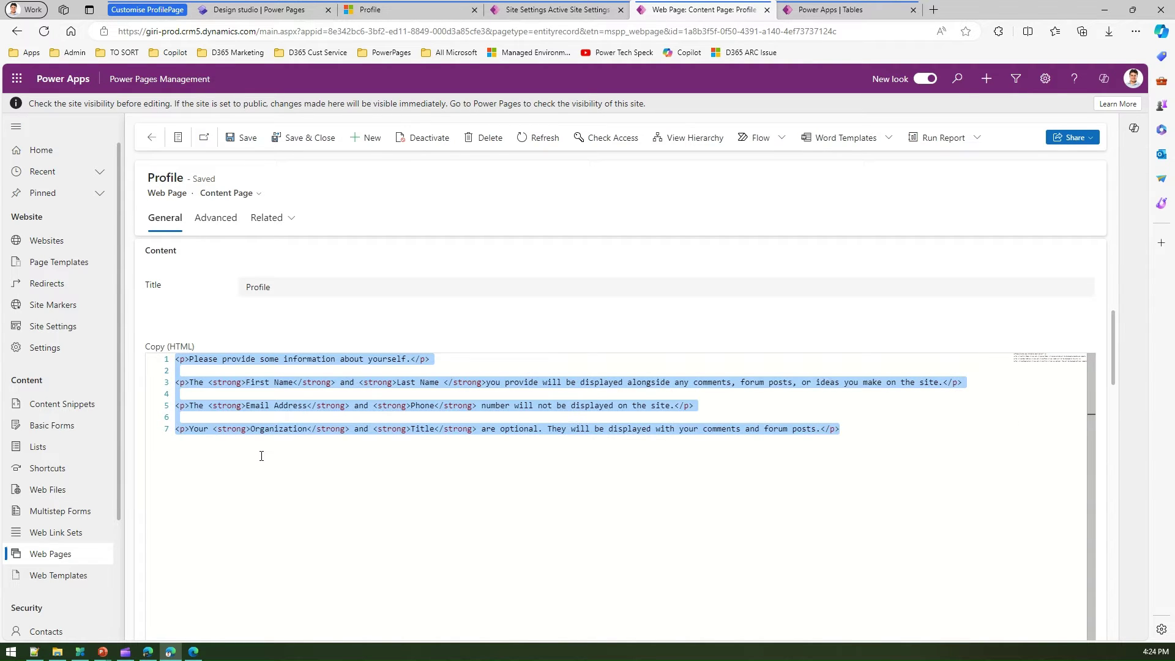
pyautogui.press('BackSpace')
pyautogui.click(302, 138)
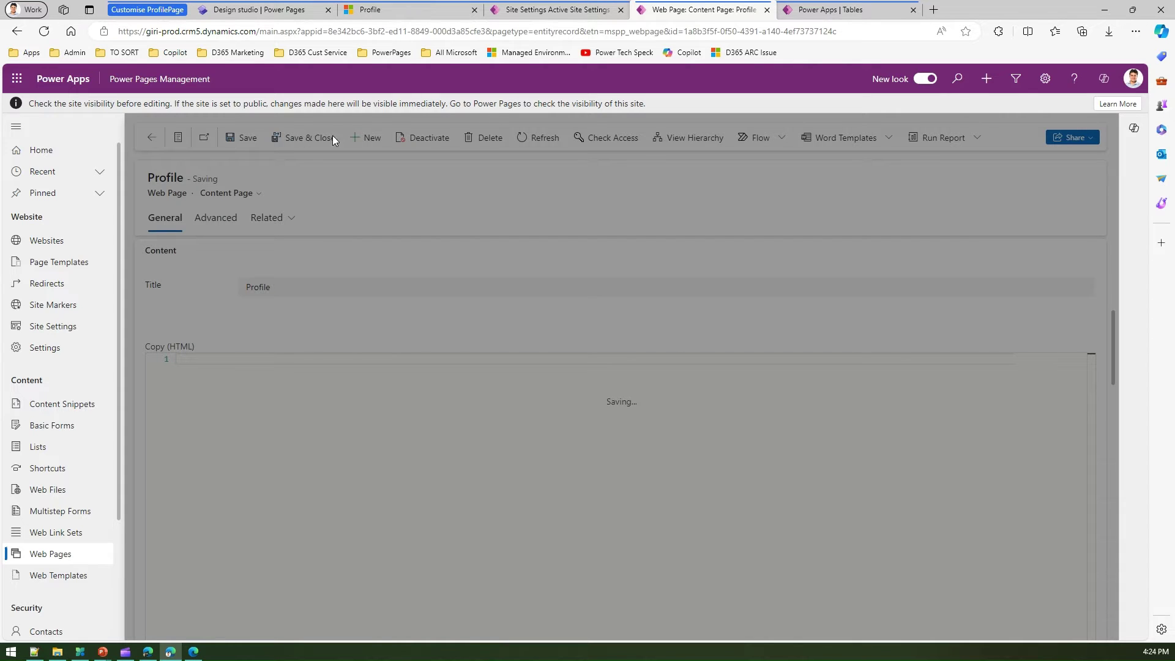
# - Search the Active Site Settings list for "profile"
pyautogui.click(530, 13)
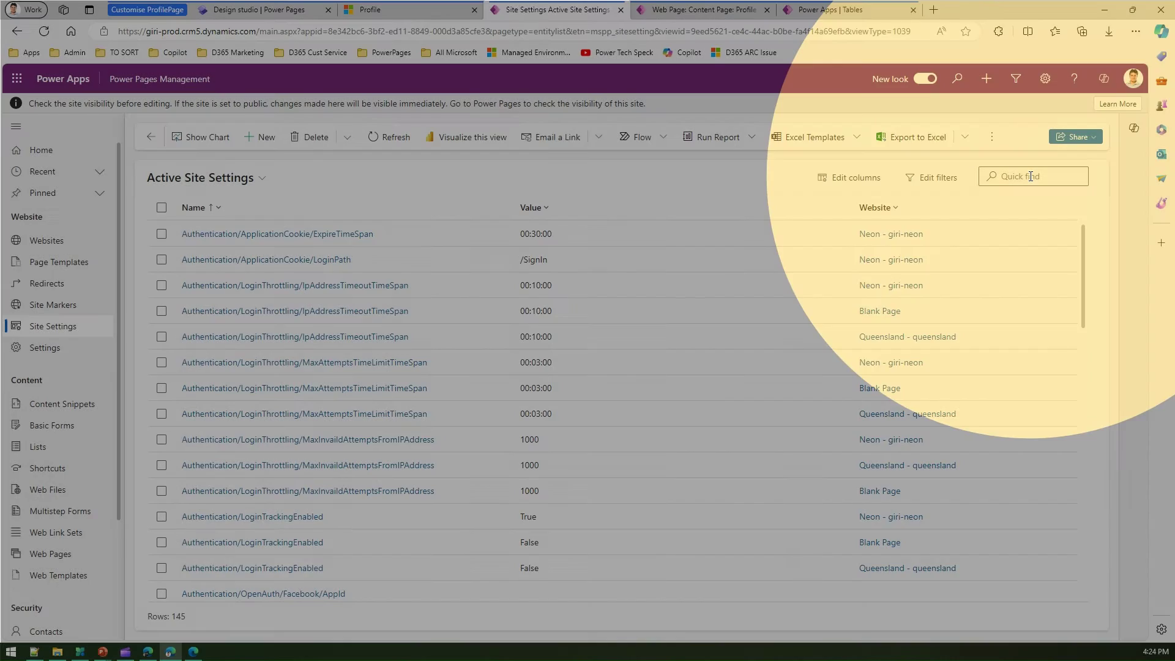
pyautogui.click(1031, 176)
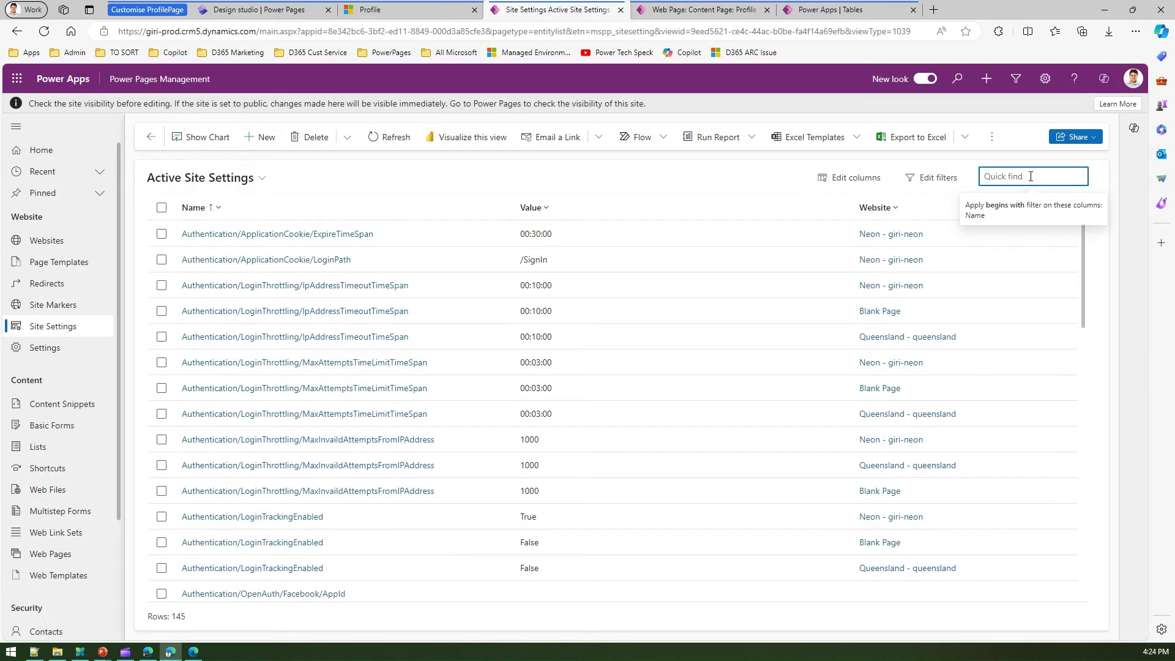
pyautogui.write('profile')
pyautogui.press('Return')
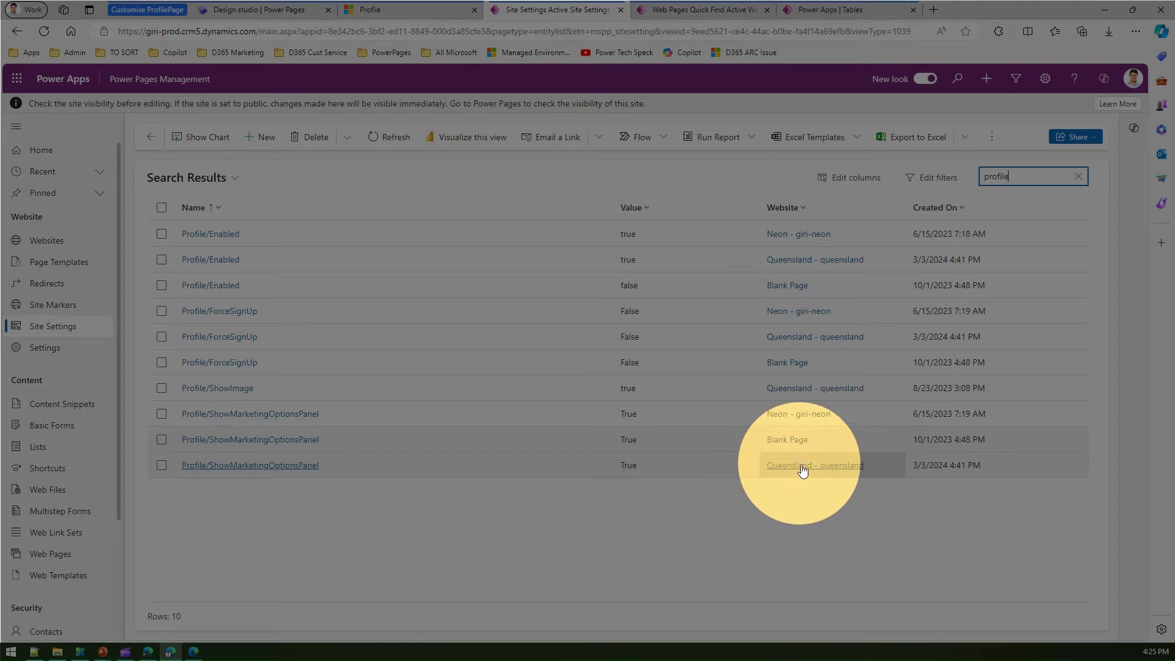
# - Set the Queensland site's Profile/ShowMarketingOptionsPanel site setting to False, then save and close the record
pyautogui.click(219, 469)
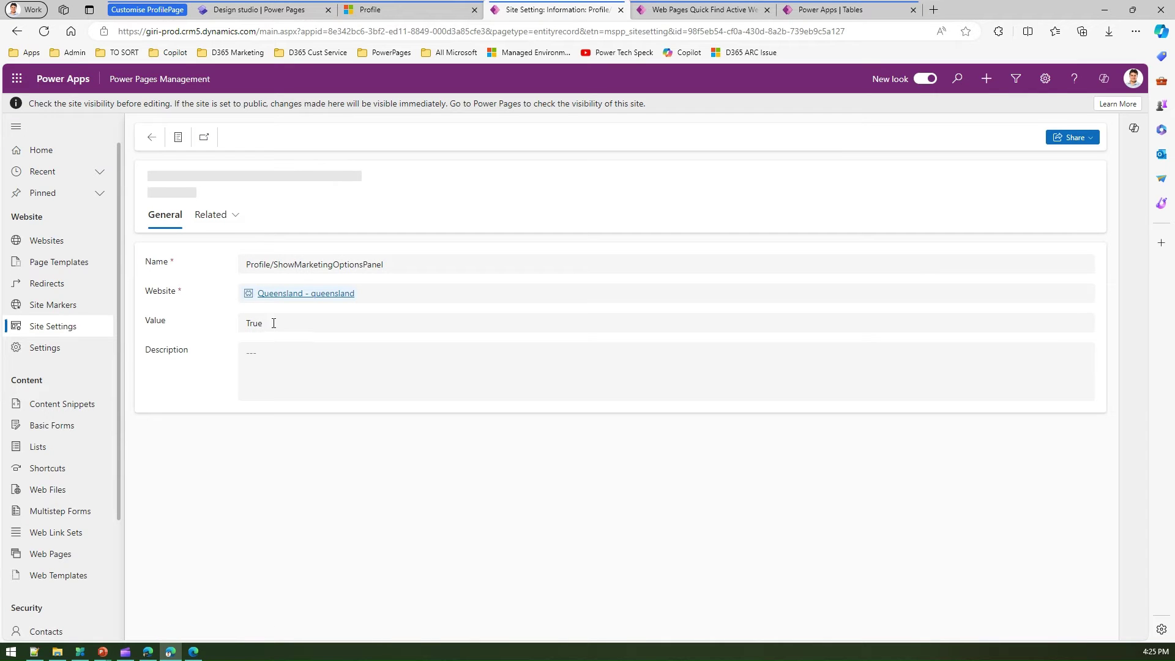
pyautogui.click(273, 324)
pyautogui.write('False')
pyautogui.click(294, 137)
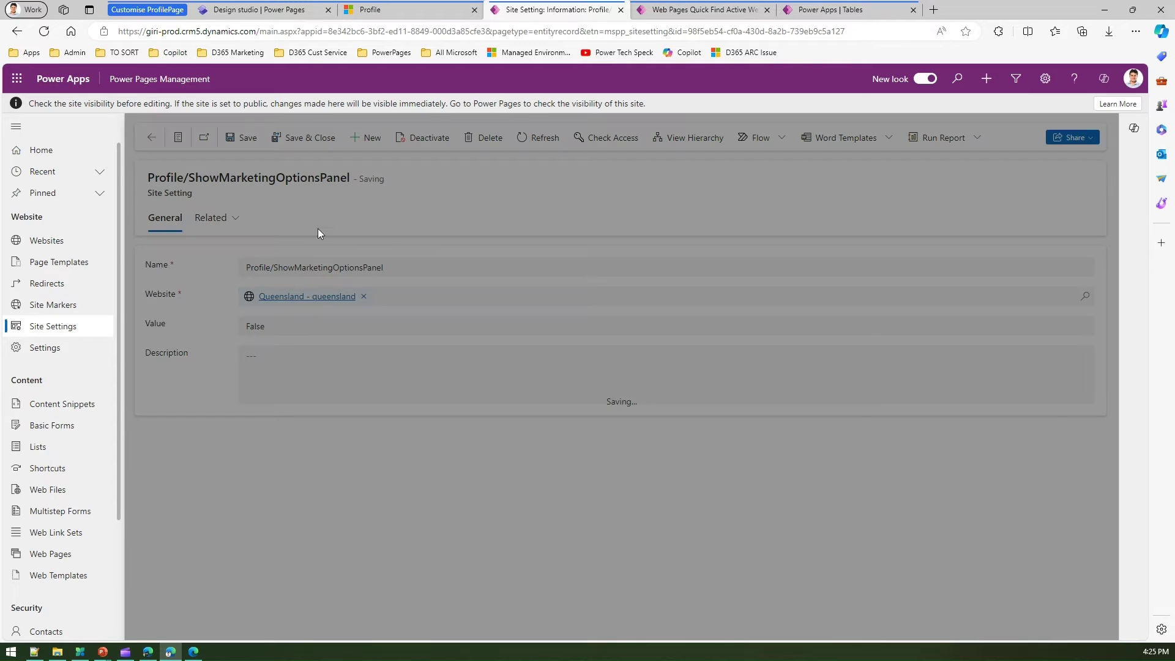
# - Open the Contact table's Profile Web Form (Enhanced) in Power Apps and compare its fields with the live profile page
pyautogui.click(379, 11)
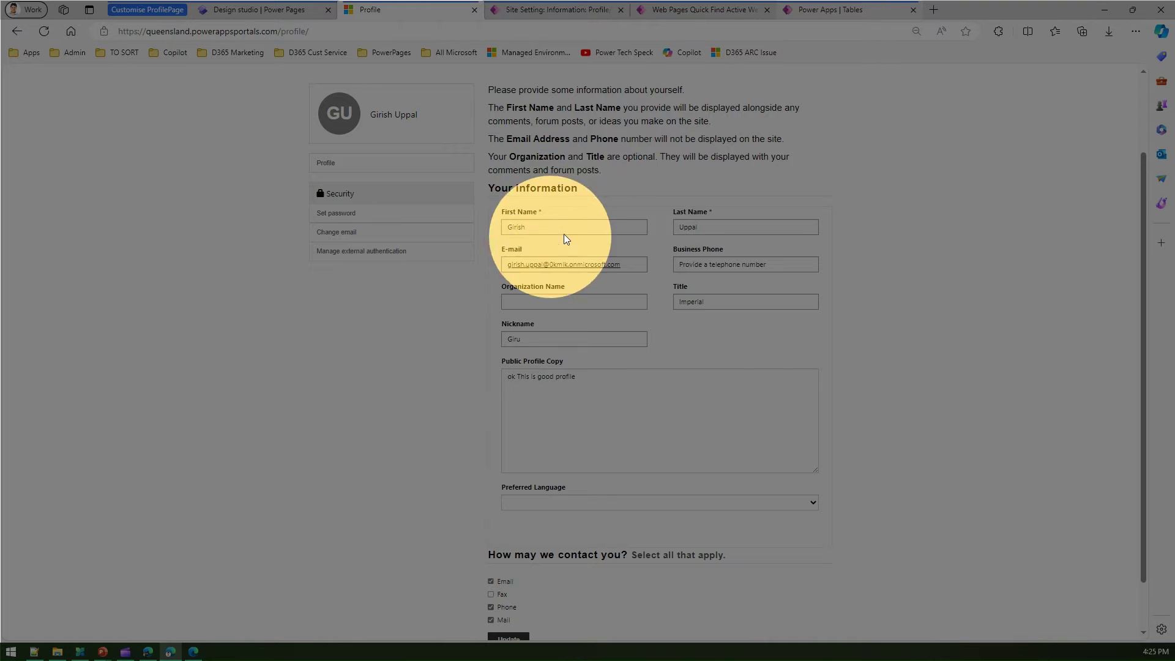
pyautogui.click(835, 9)
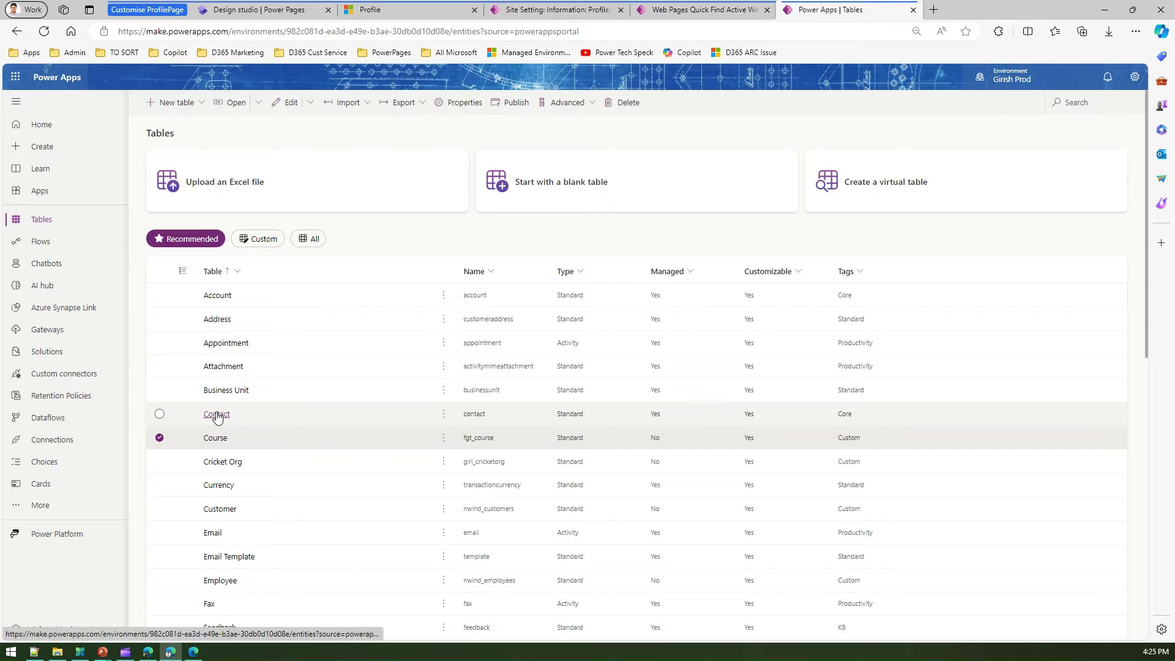
pyautogui.click(217, 415)
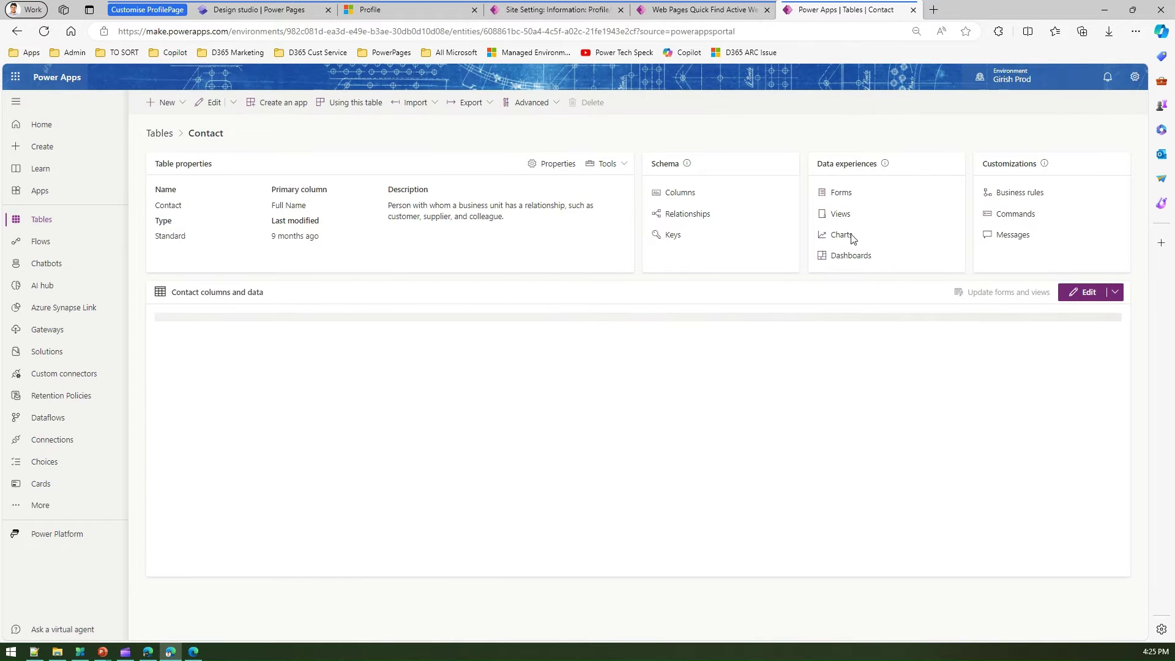
pyautogui.click(842, 193)
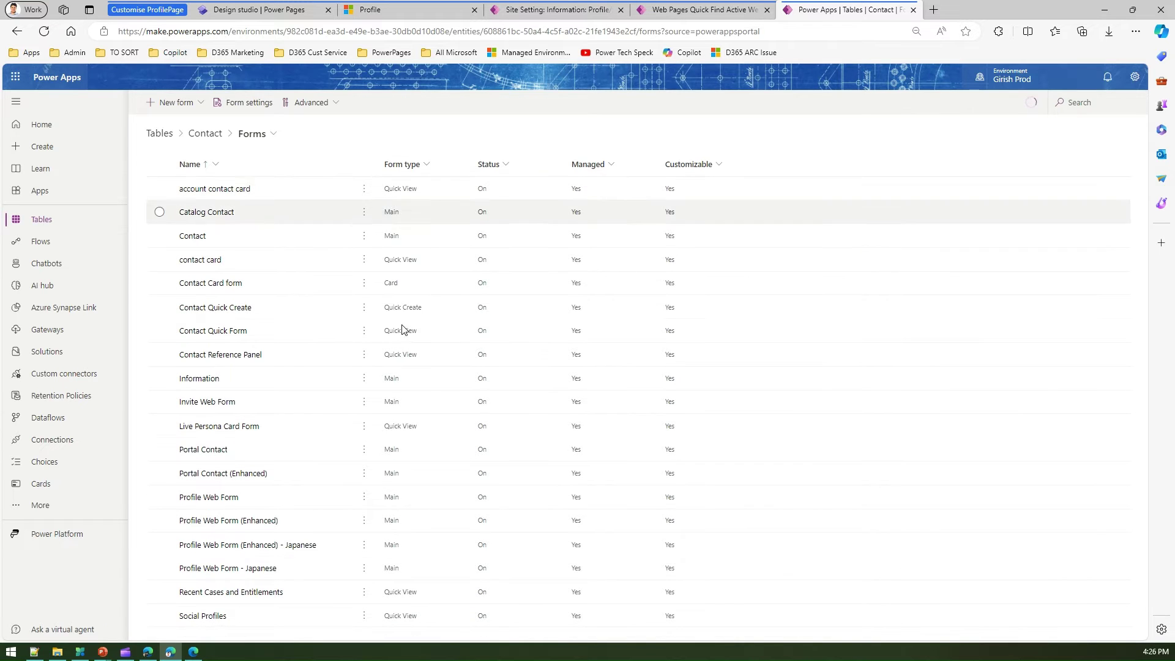
pyautogui.click(201, 500)
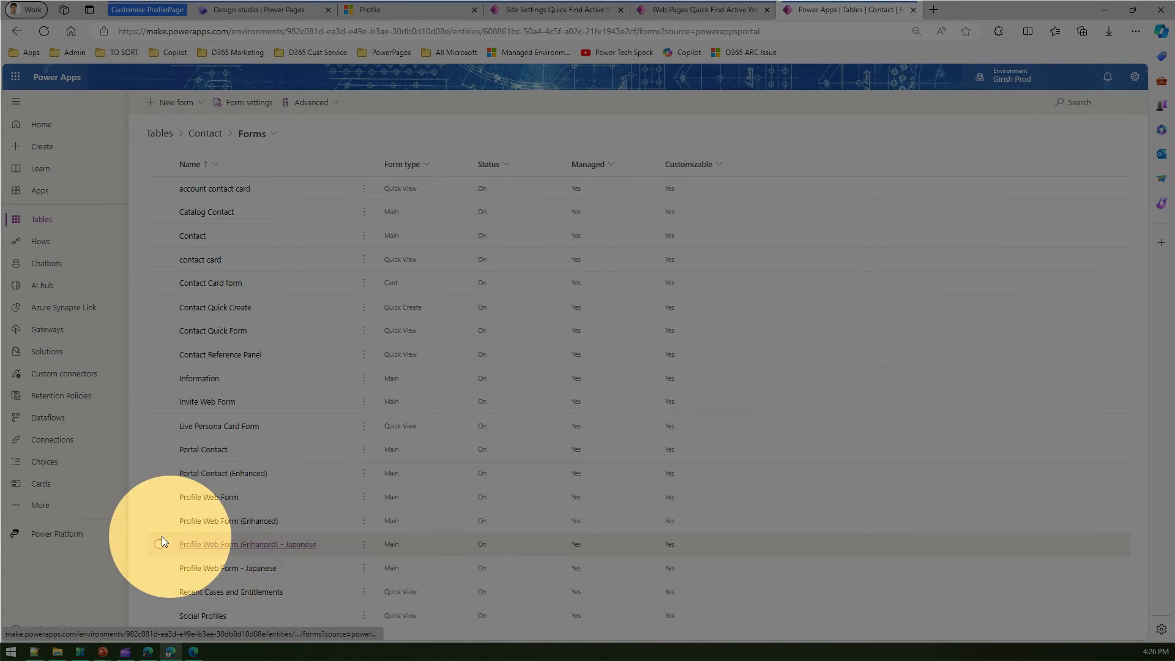
pyautogui.click(221, 522)
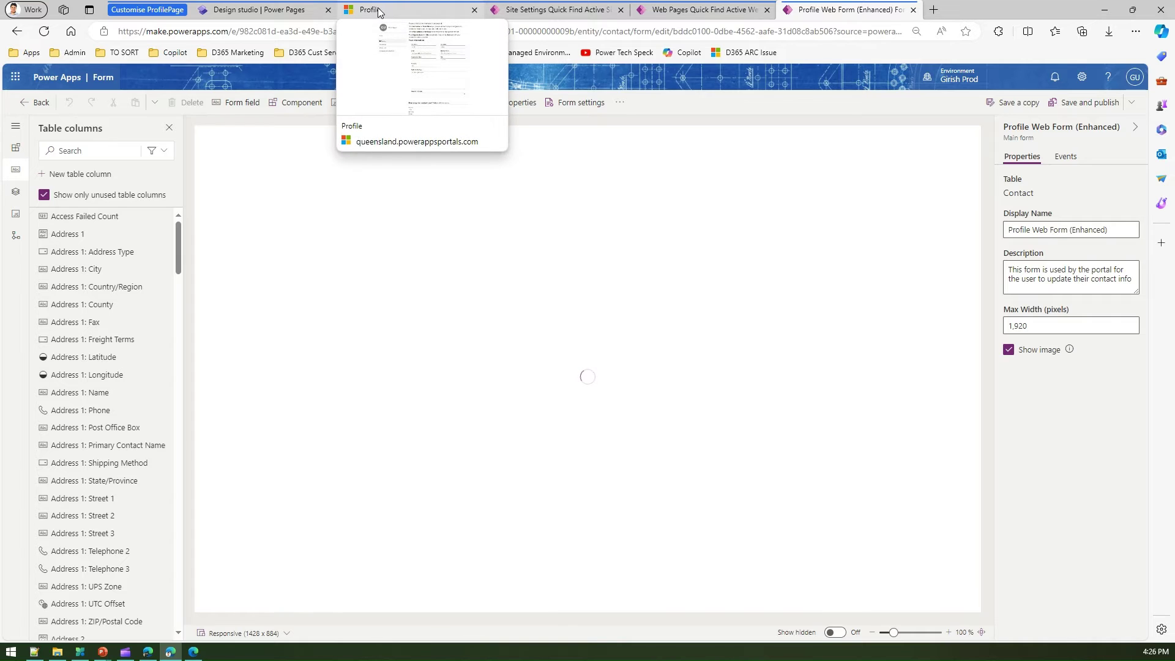
pyautogui.click(379, 10)
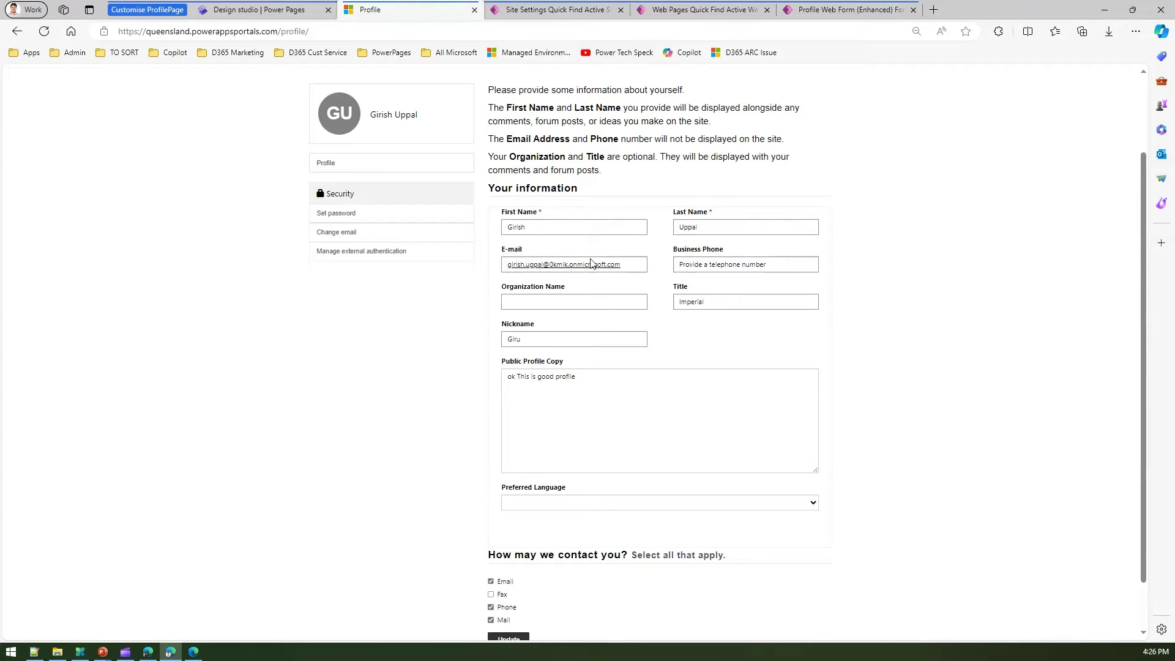
pyautogui.click(835, 12)
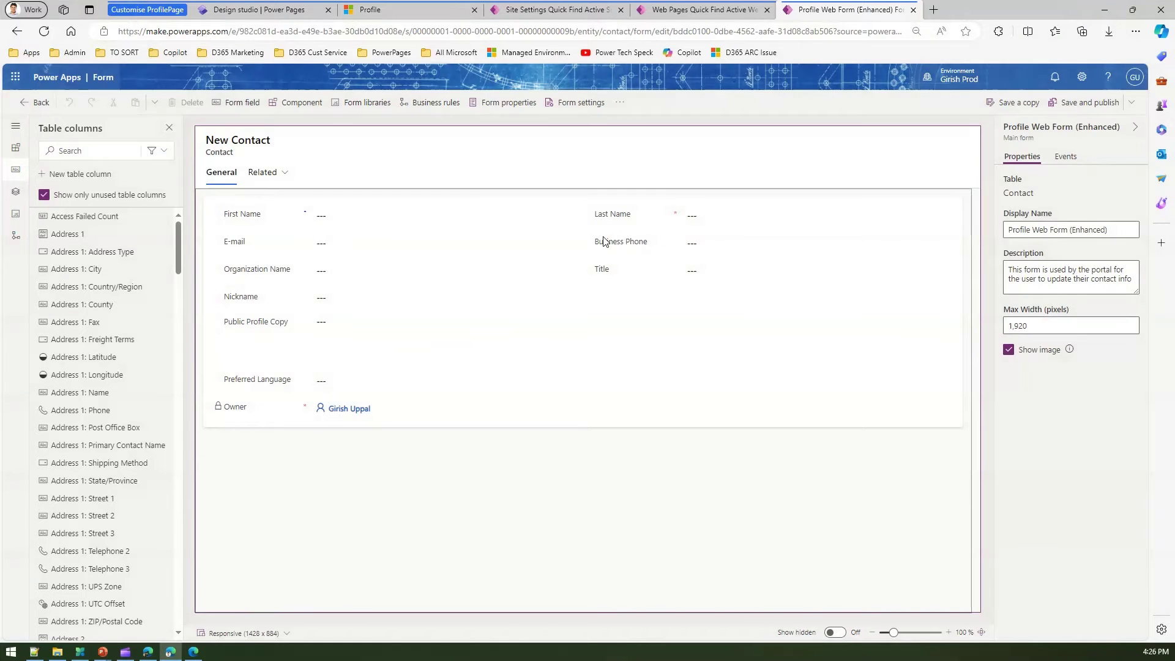
# - Hide the Organization Name, Title and Public Profile Copy fields on the Profile Web Form (Enhanced)
pyautogui.click(298, 237)
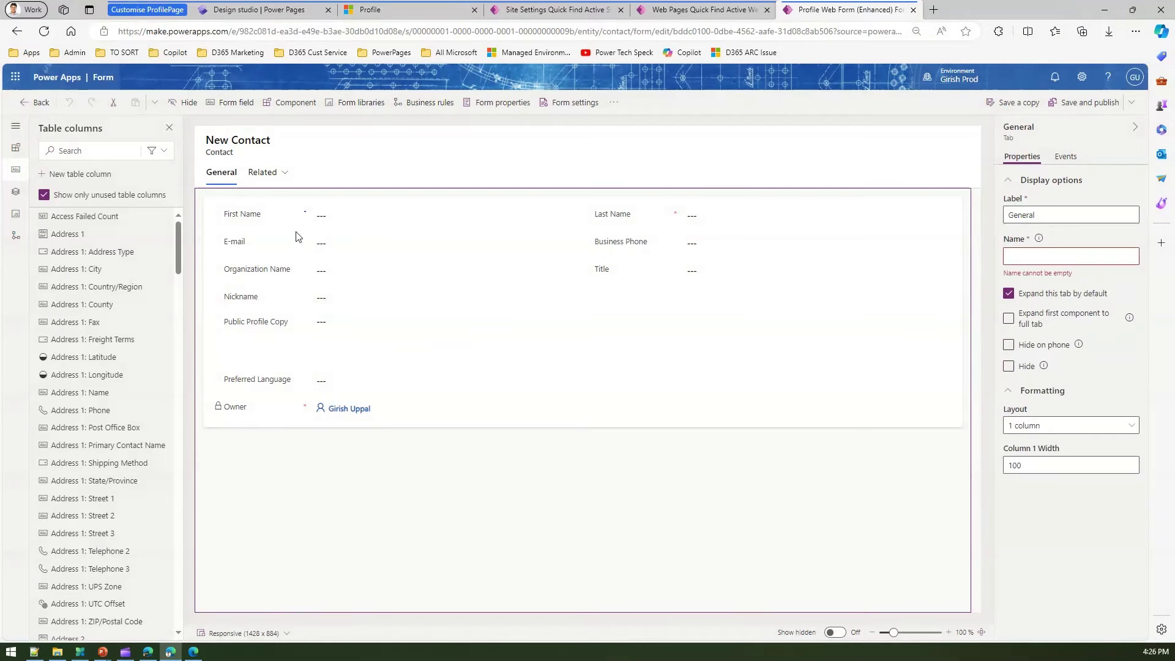
pyautogui.click(313, 275)
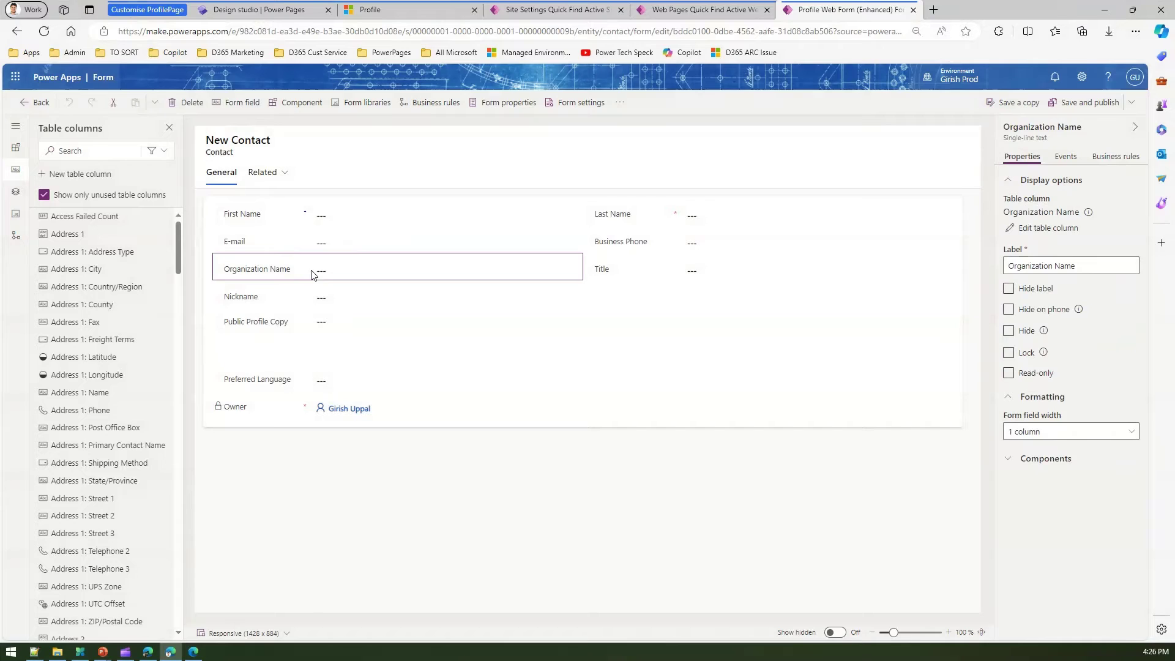
pyautogui.click(1010, 334)
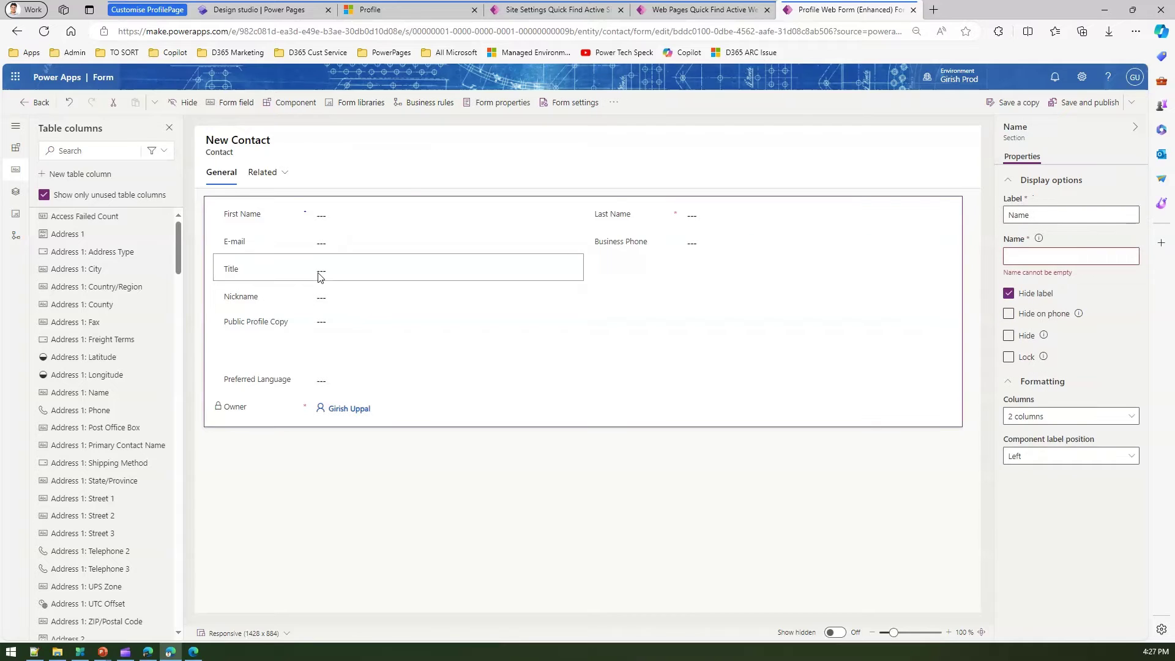
pyautogui.click(1009, 332)
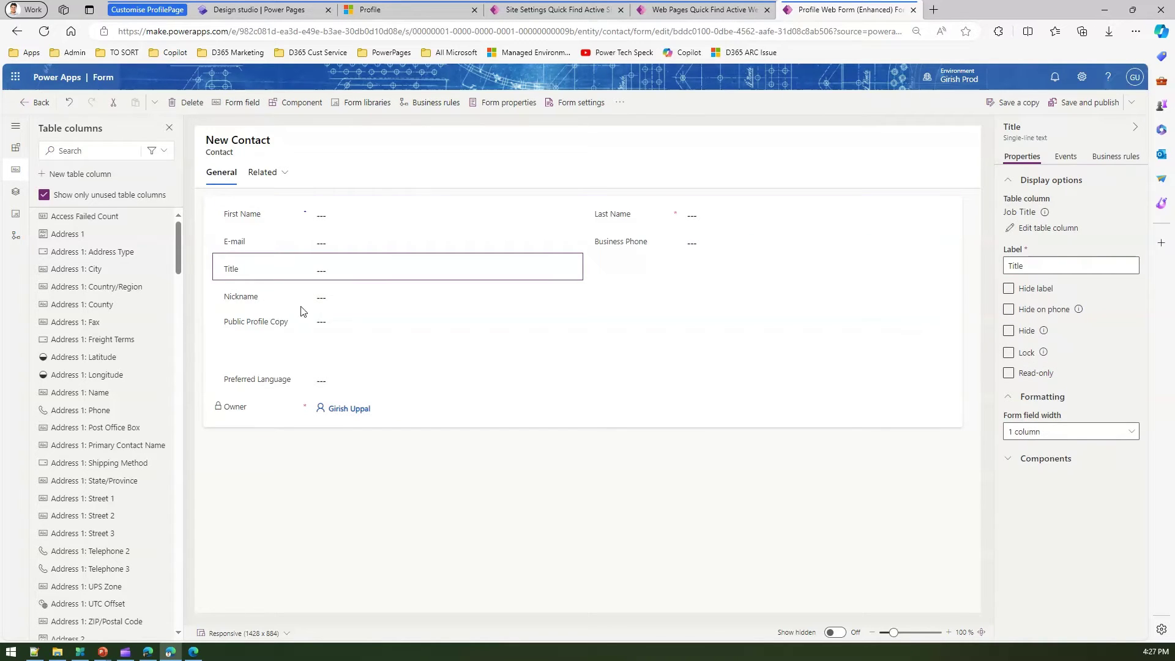
pyautogui.click(637, 305)
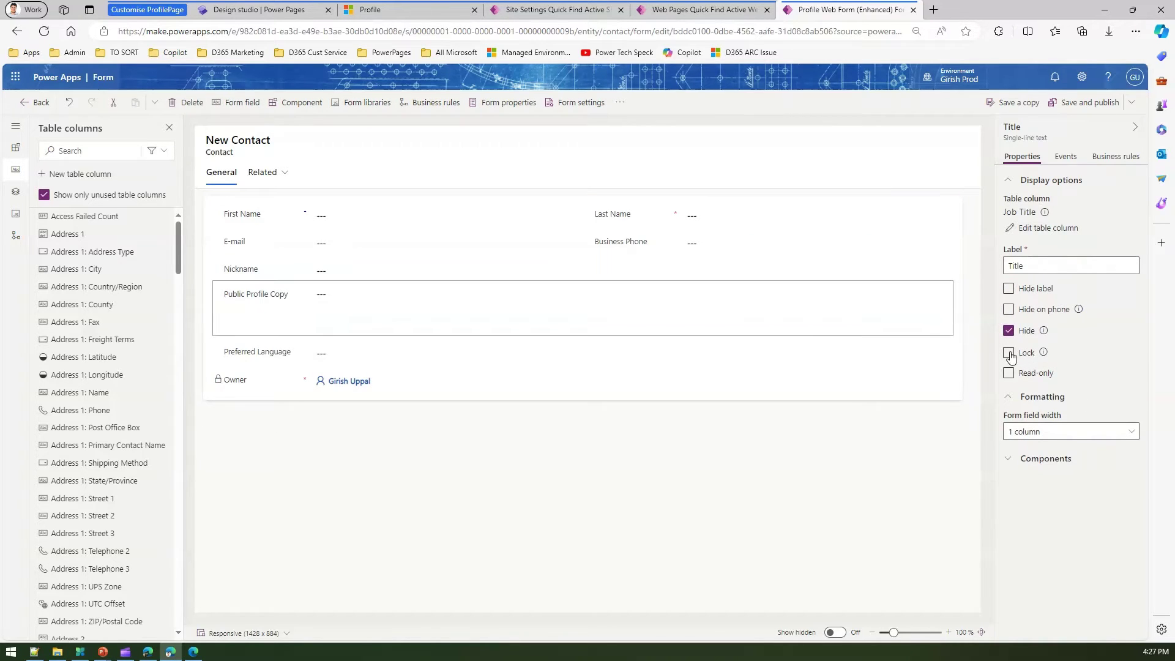
pyautogui.click(1009, 332)
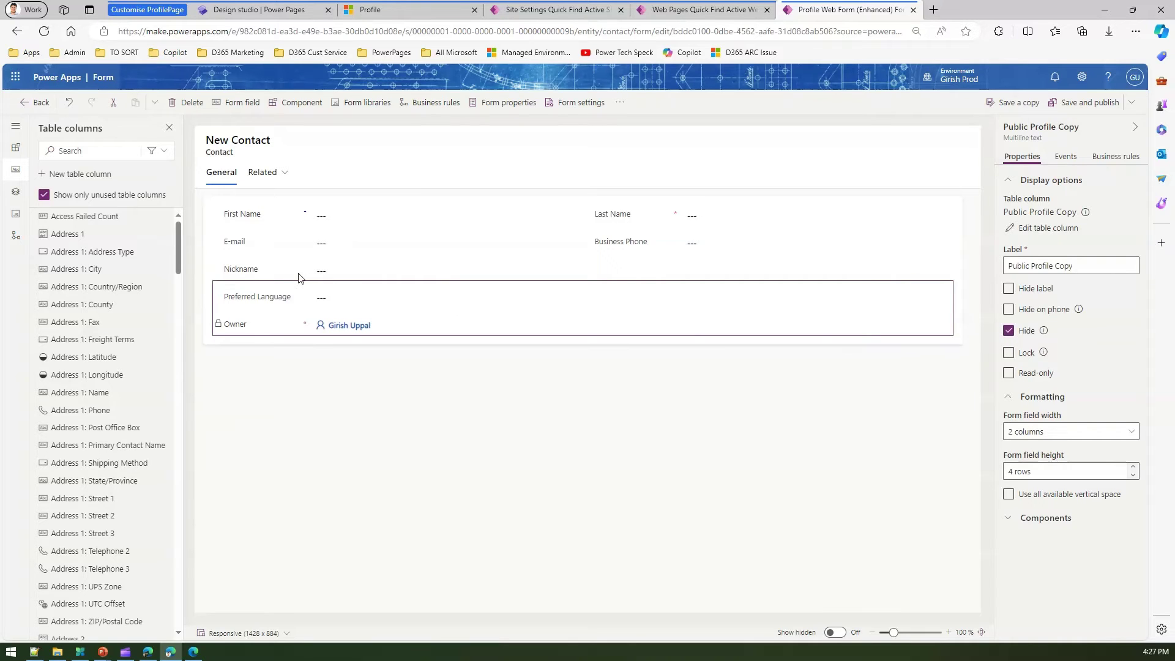
# - Hide the Nickname, Preferred Language and Owner fields on the contact form, then save and publish it
pyautogui.click(1009, 332)
pyautogui.click(376, 279)
pyautogui.click(1009, 332)
pyautogui.click(438, 277)
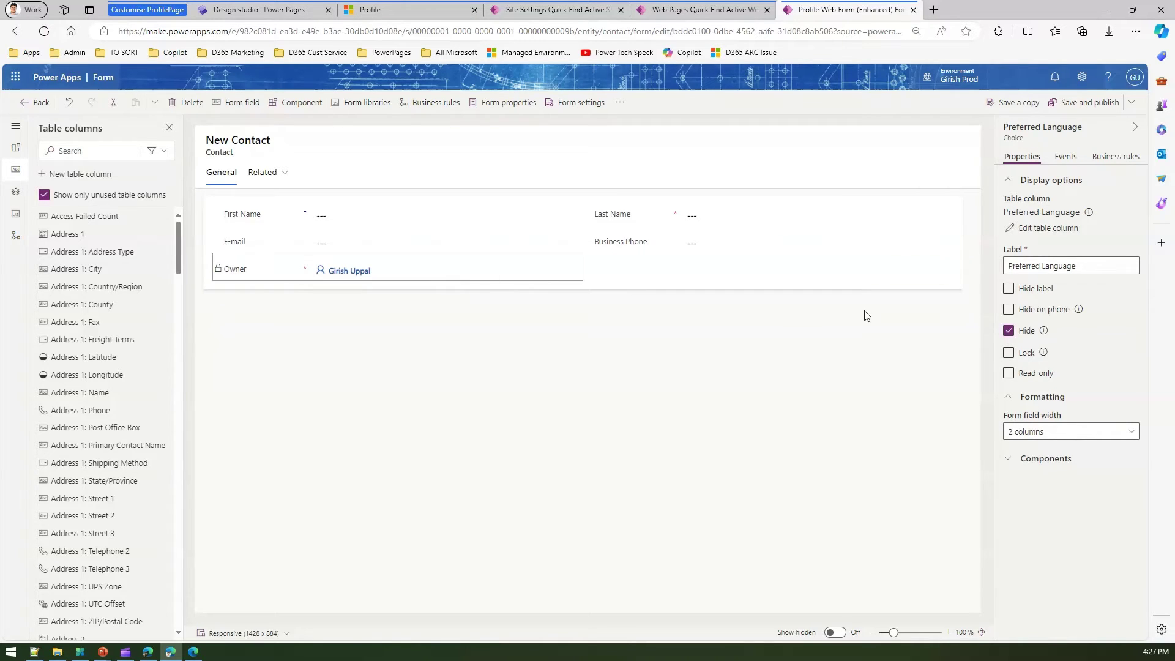
pyautogui.click(1010, 332)
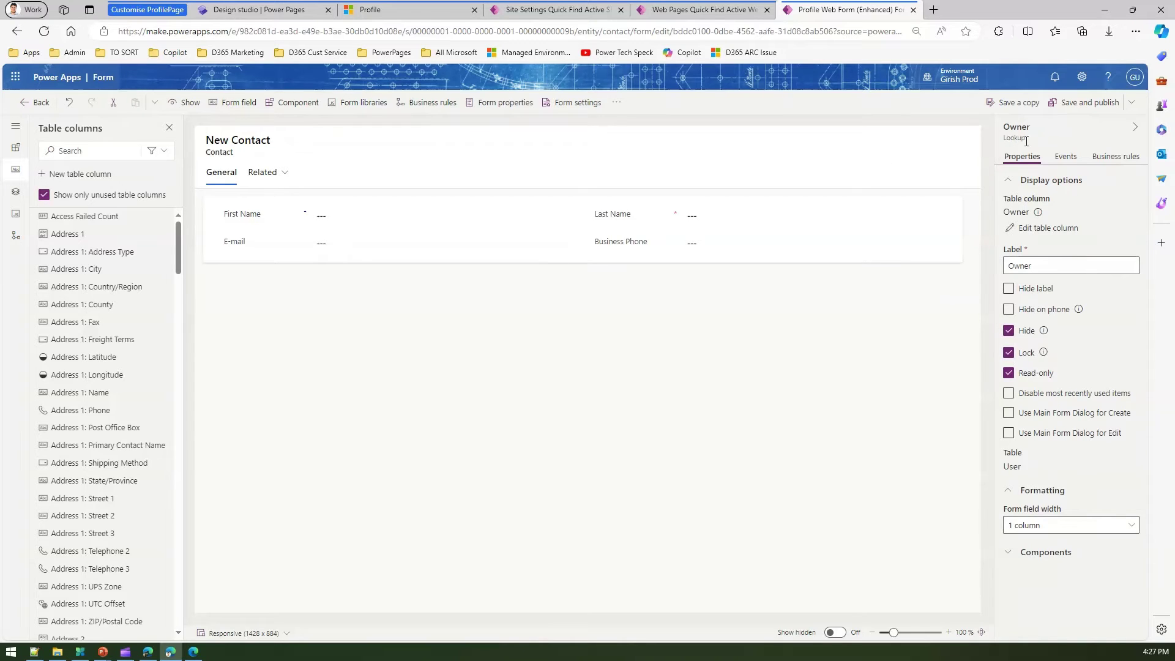
pyautogui.click(1086, 104)
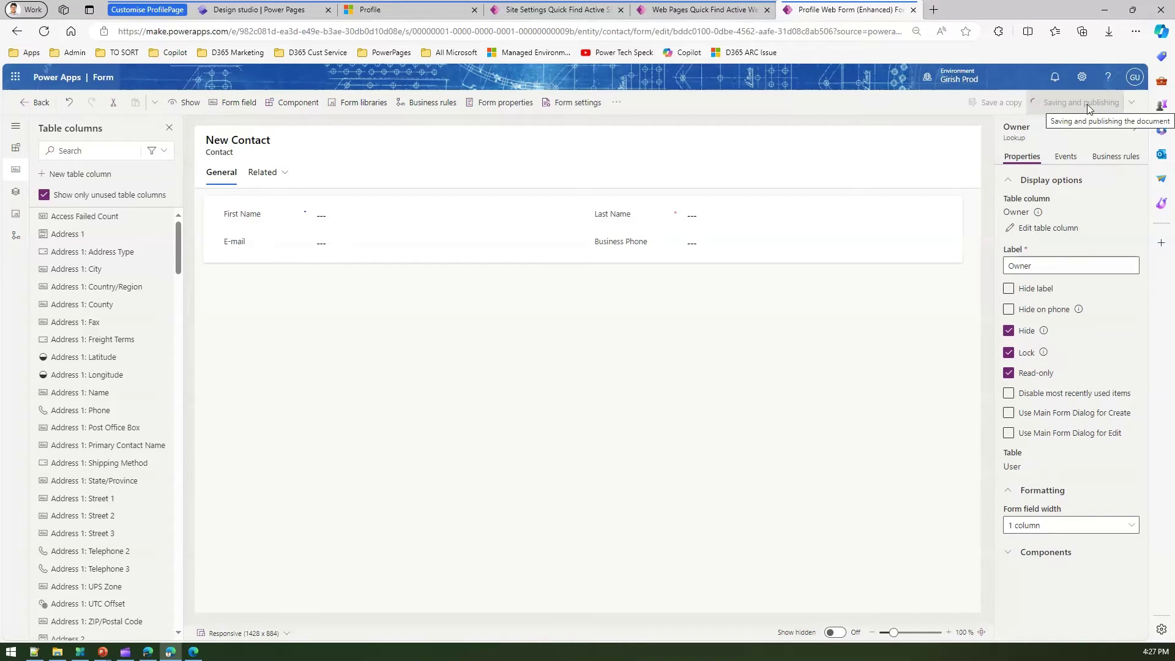
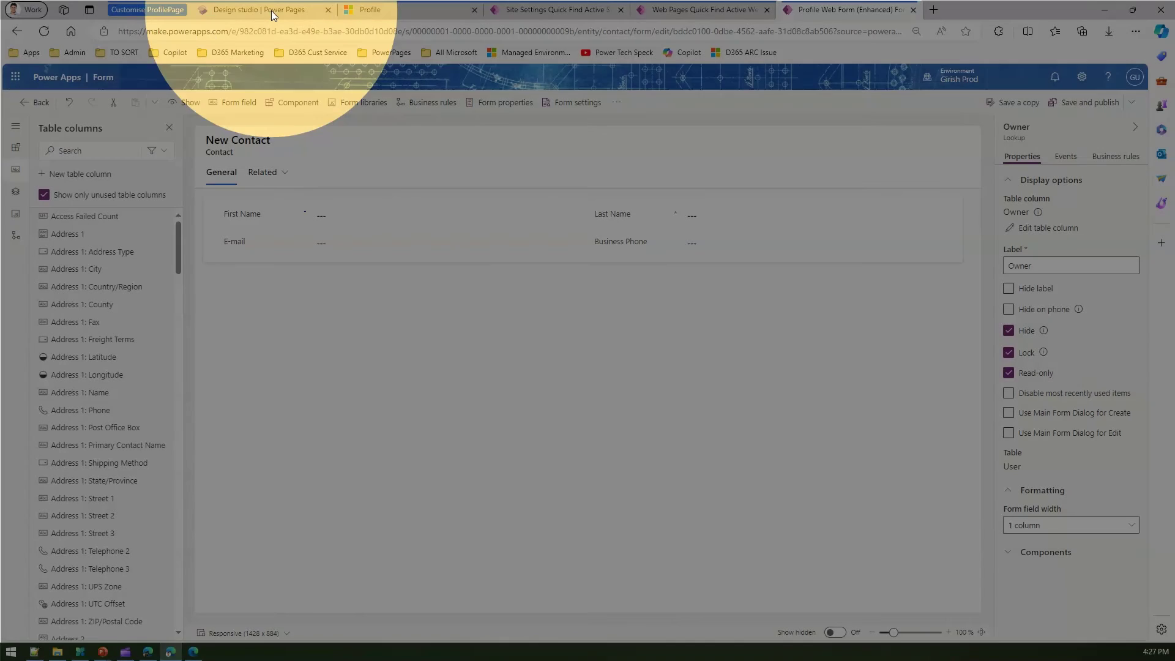
# - Sync the Queensland site in the Power Pages design studio and preview it at desktop size
pyautogui.click(271, 10)
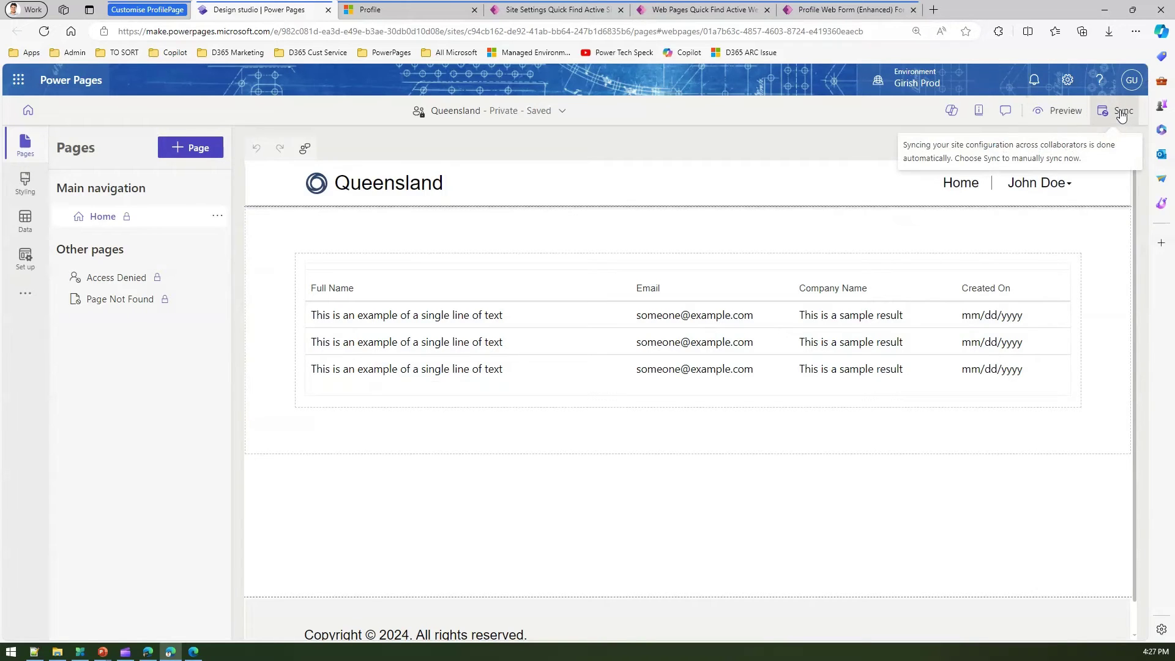
pyautogui.click(1123, 116)
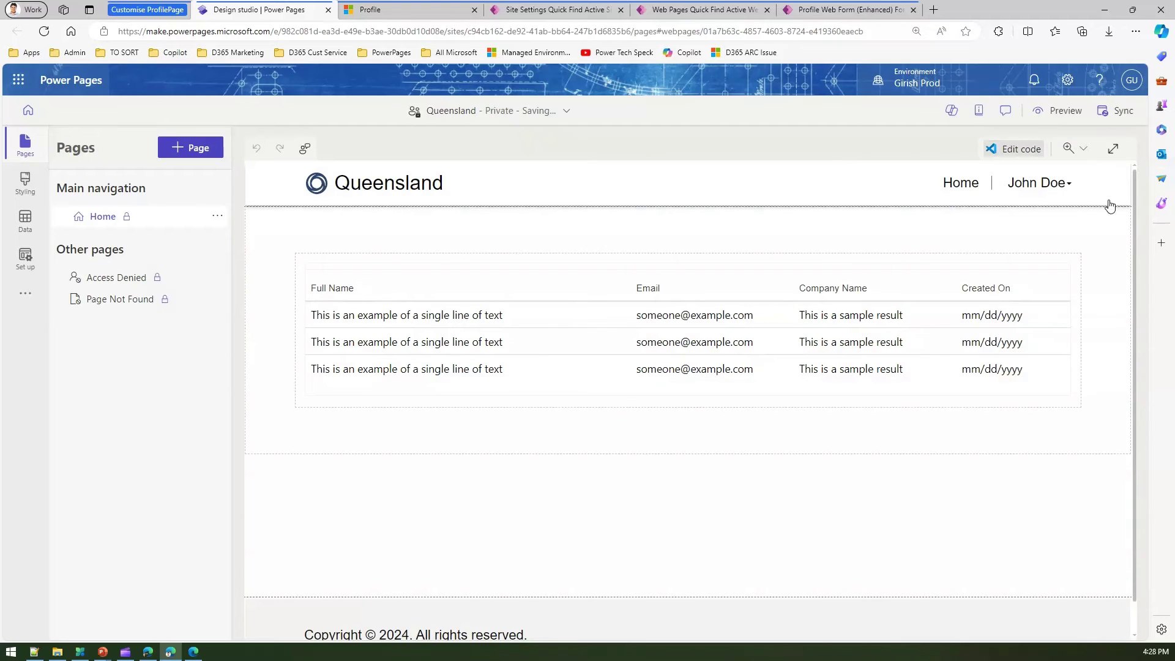
pyautogui.click(1066, 112)
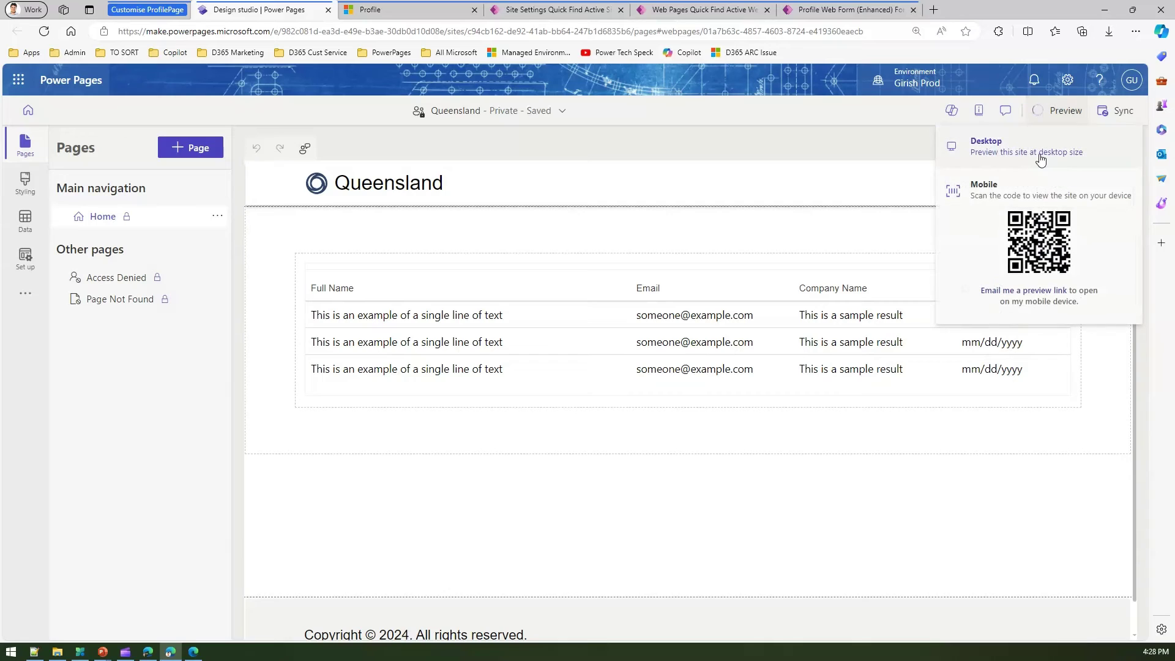
pyautogui.click(1041, 158)
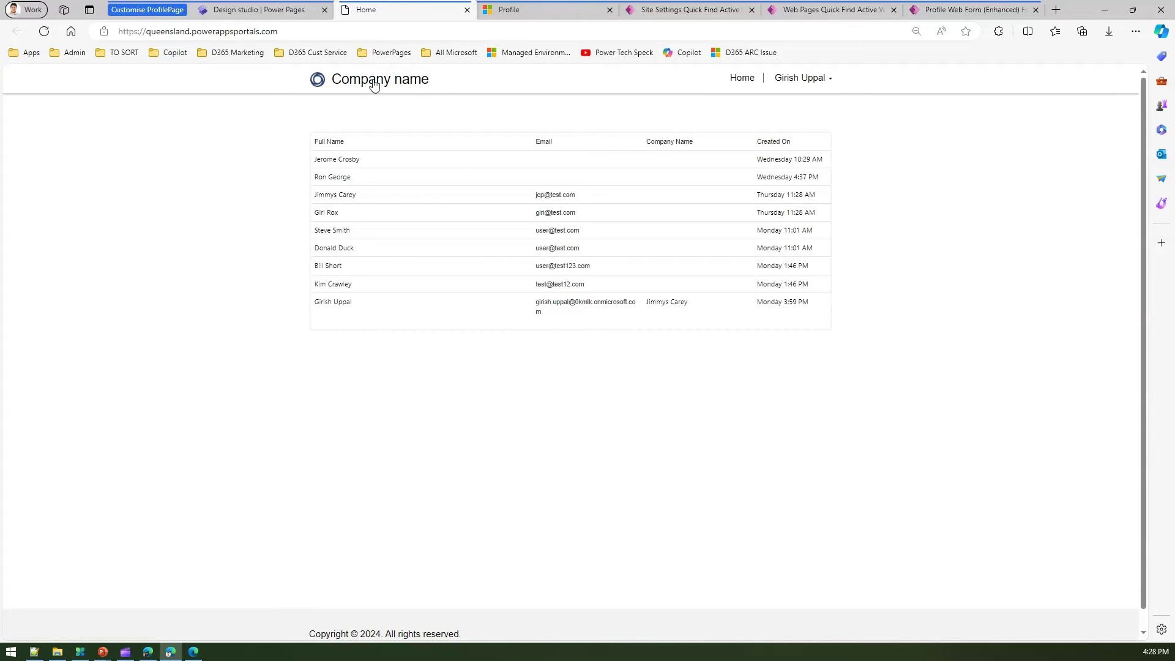
# - Open the signed-in user's Profile page in the previewed portal and examine its text, fields and contact section
pyautogui.click(827, 81)
pyautogui.click(787, 105)
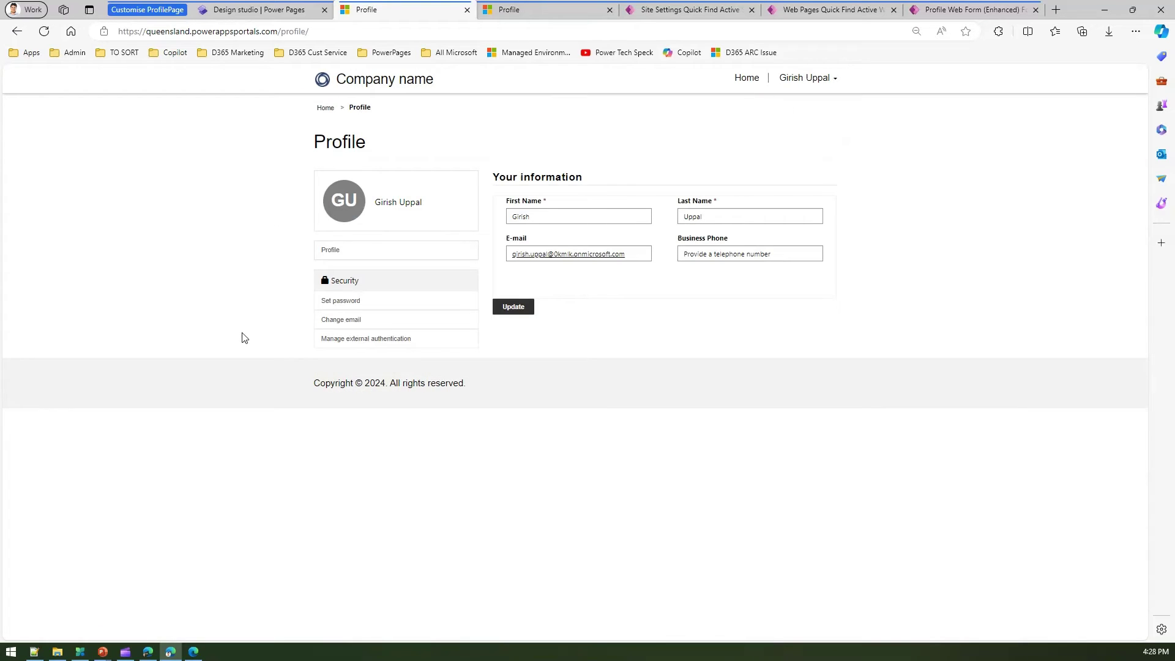
pyautogui.hotkey('ctrl', '+')
pyautogui.hotkey('ctrl', '+')
pyautogui.hotkey('ctrl', '+')
pyautogui.hotkey('ctrl', '+')
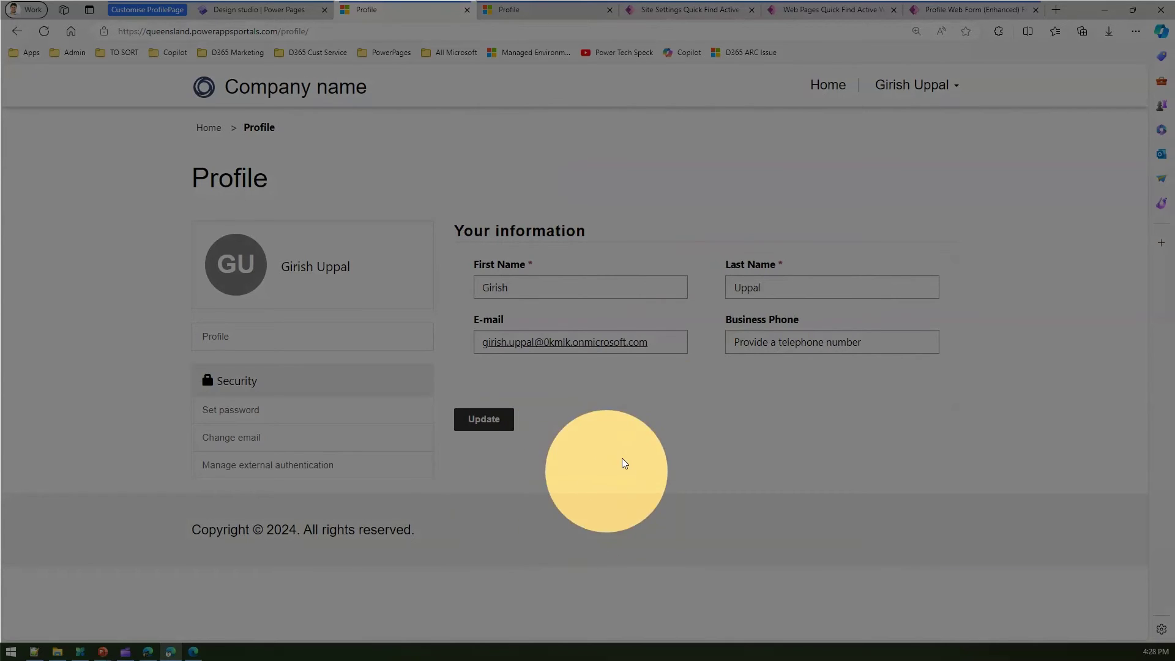
pyautogui.click(1049, 245)
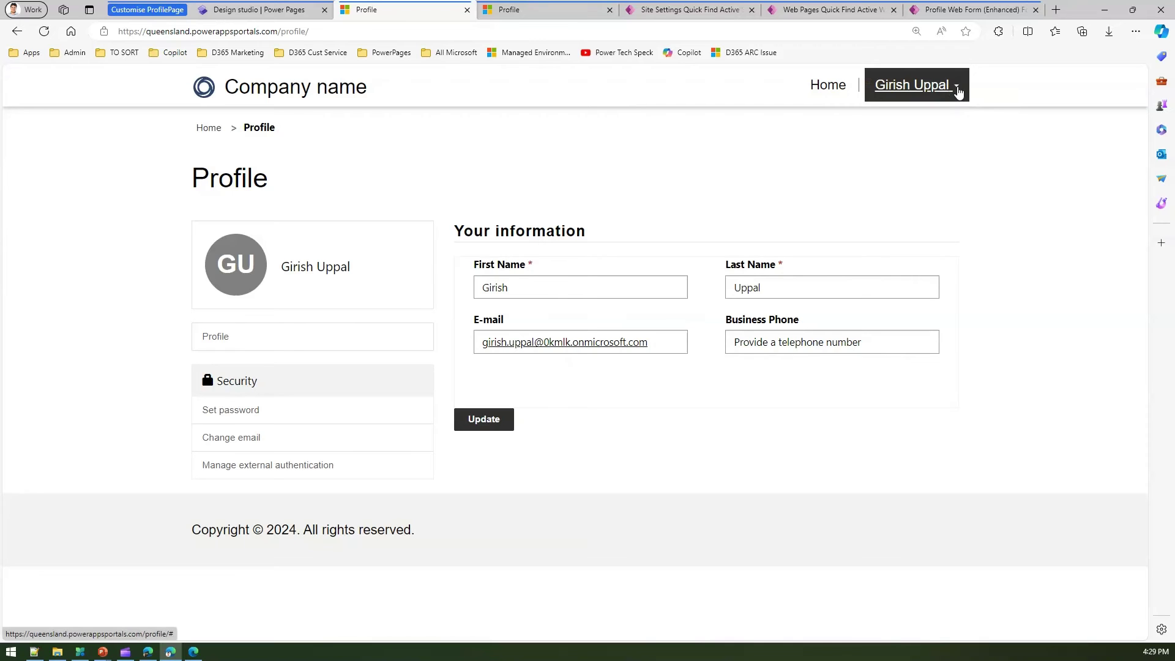
# - Review the Queensland Profile/Enabled site setting in Power Pages Management against the portal's Profile page
pyautogui.click(542, 12)
pyautogui.click(664, 11)
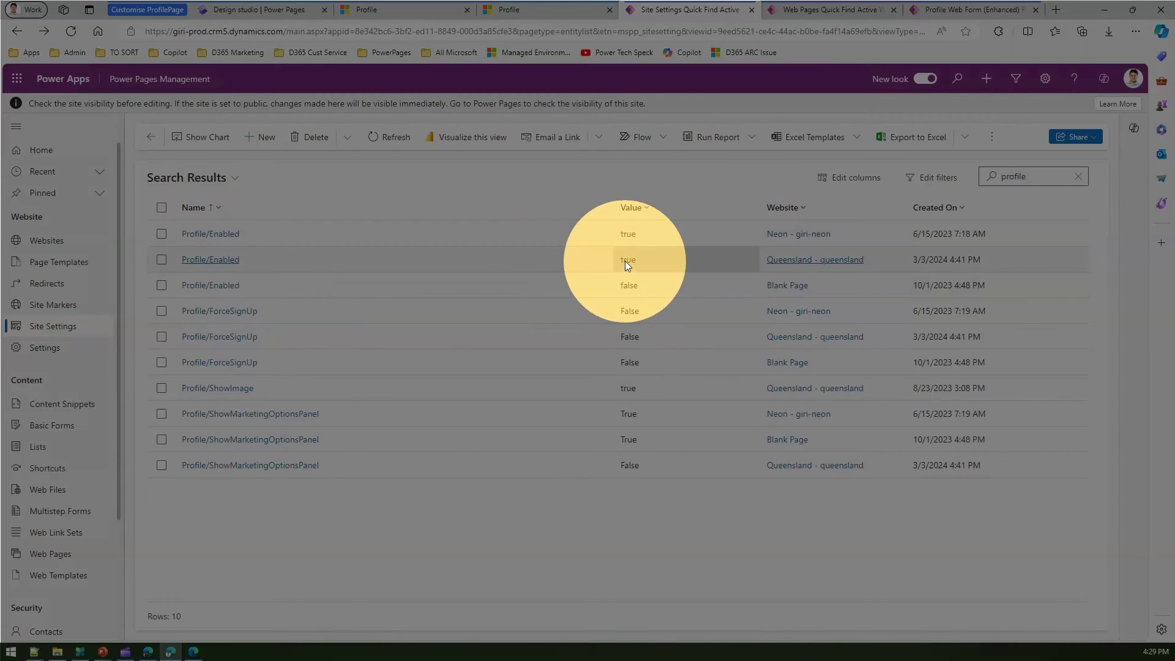
pyautogui.click(534, 9)
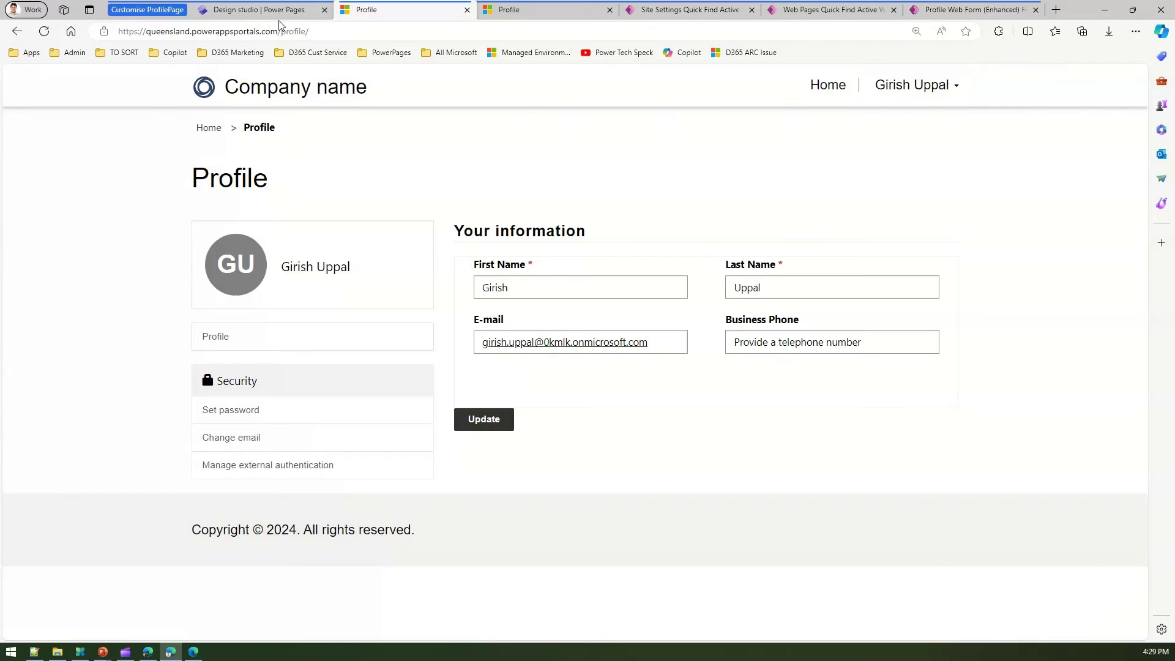
# - Open the Home page's settings in the Power Pages design studio and examine its permissions
pyautogui.click(260, 10)
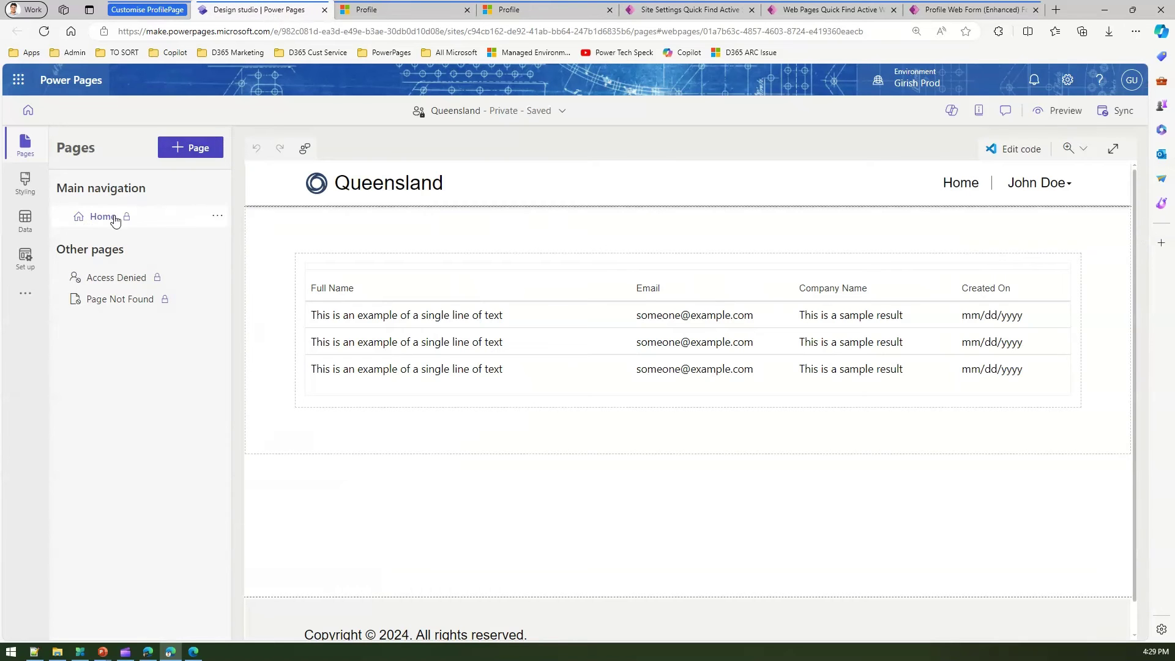
pyautogui.click(219, 217)
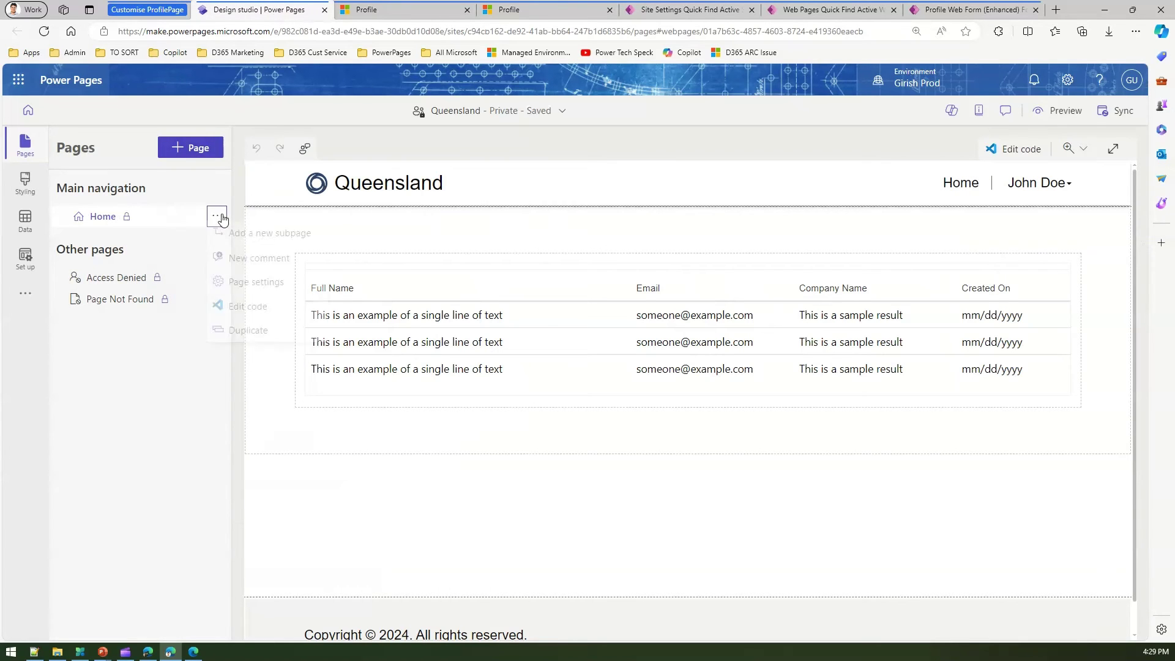
pyautogui.click(263, 292)
pyautogui.click(417, 293)
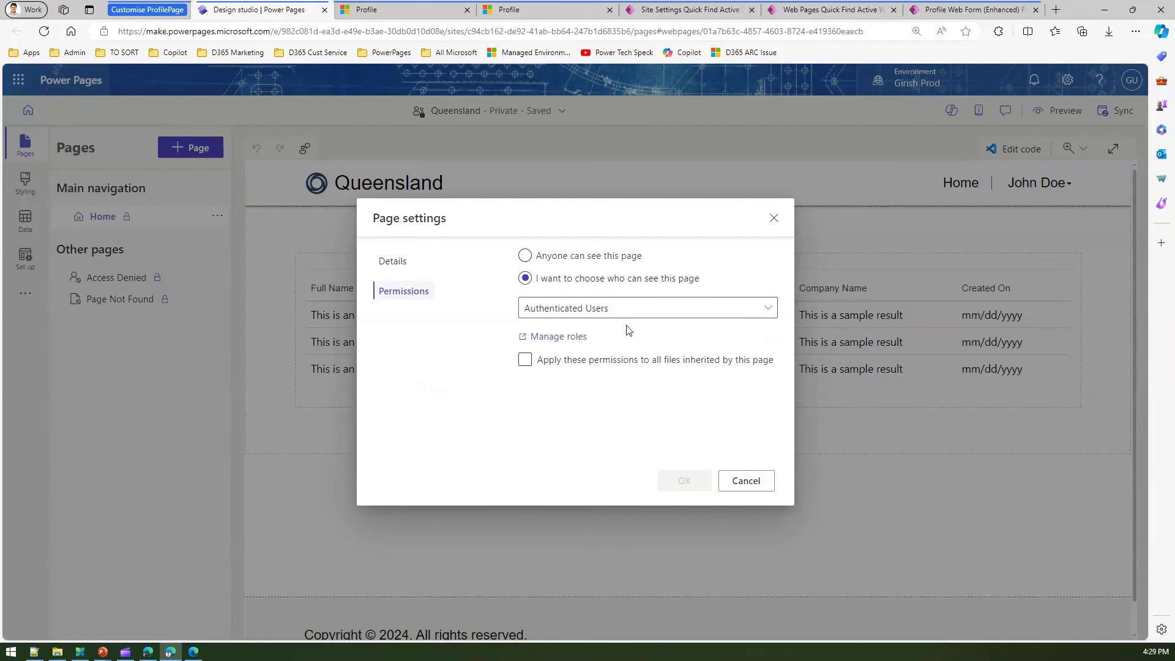
# - Close the Home page settings without changes and examine the site's configured identity providers in the setup area
pyautogui.click(749, 482)
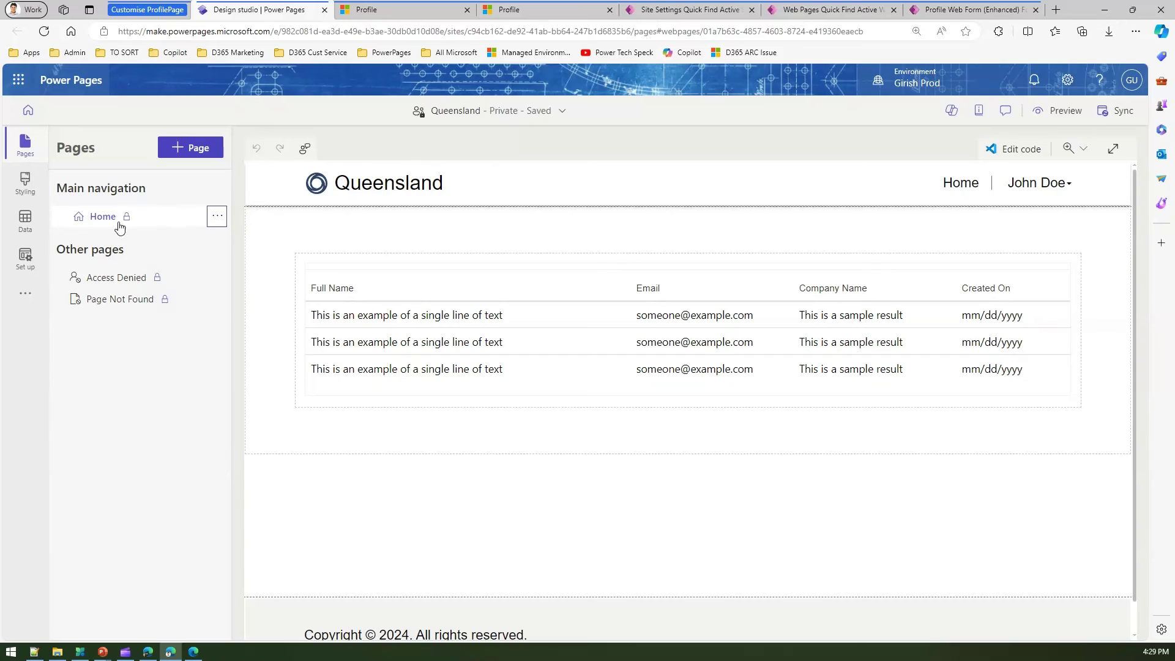
pyautogui.click(25, 275)
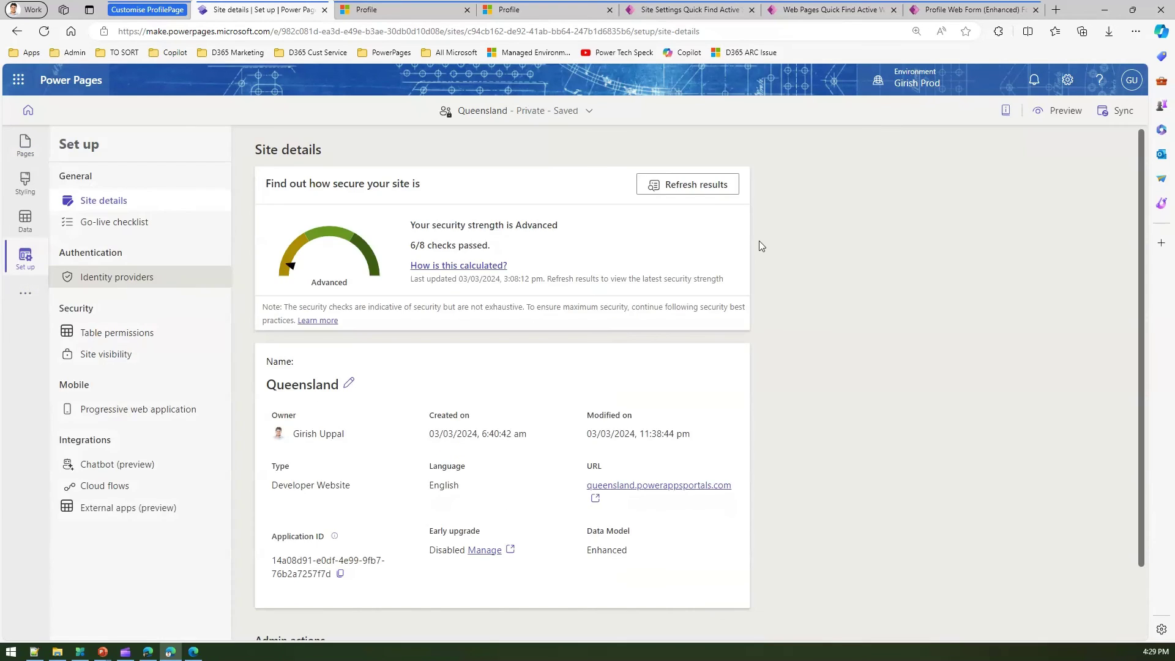
pyautogui.click(156, 279)
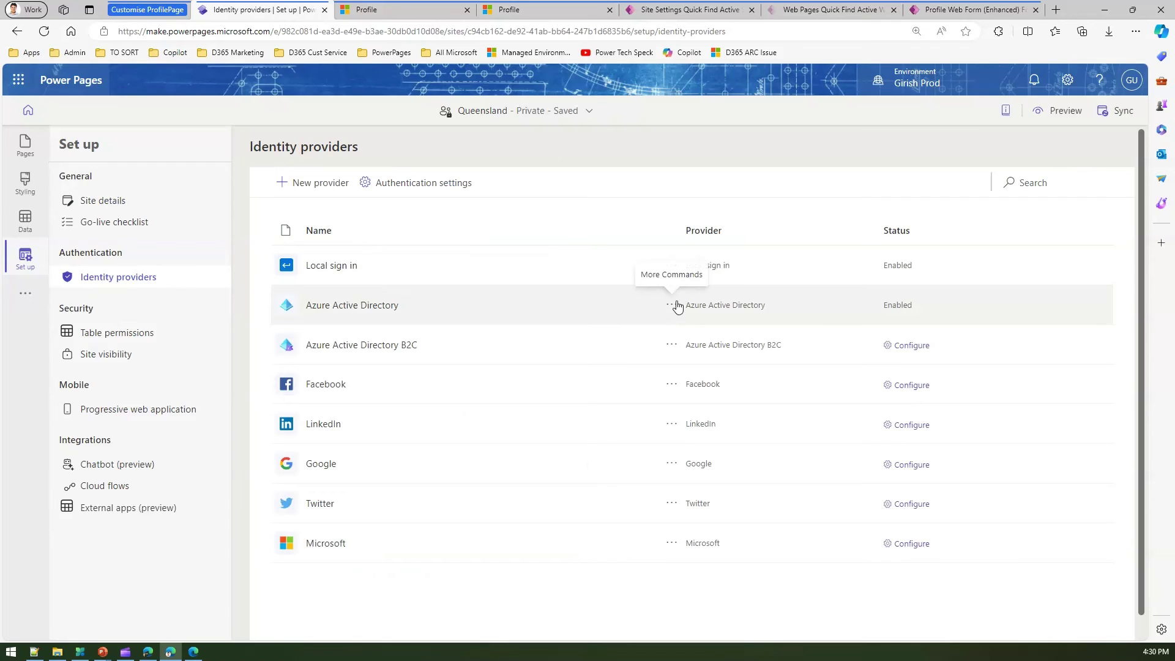
# - Log off from the portal's cleaned-up Profile page and examine the local and external sign-in options
pyautogui.click(418, 9)
pyautogui.click(943, 87)
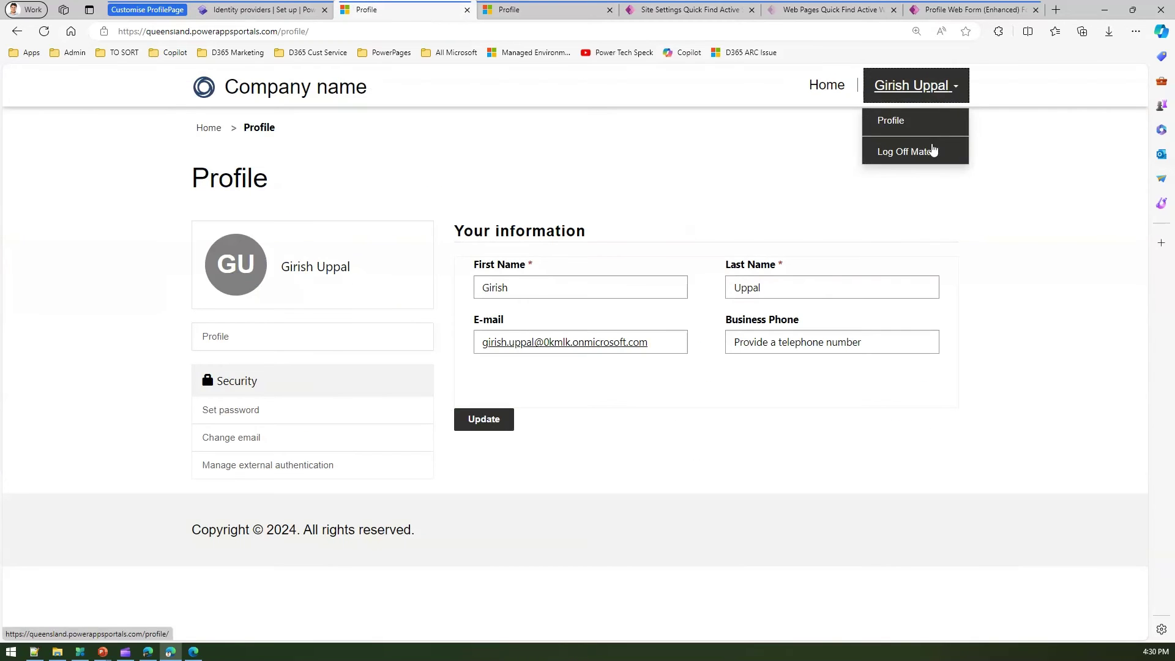
pyautogui.click(925, 152)
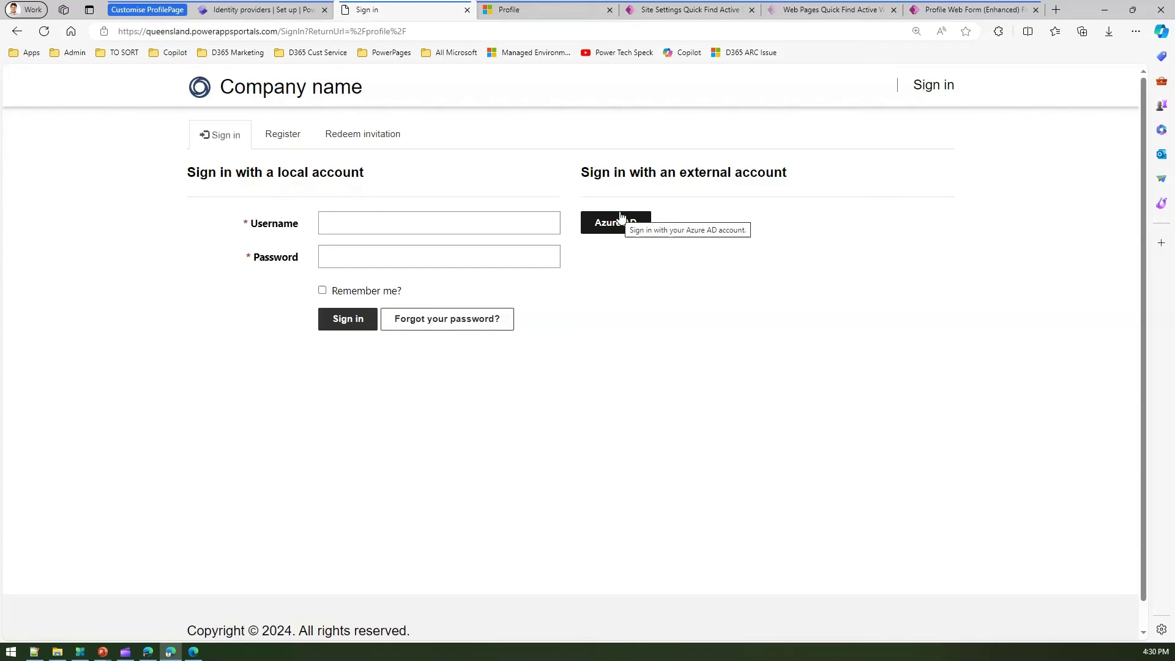
# - Review the profile-related site settings in Power Pages Management against the original portal Profile page's text and fields
pyautogui.click(536, 12)
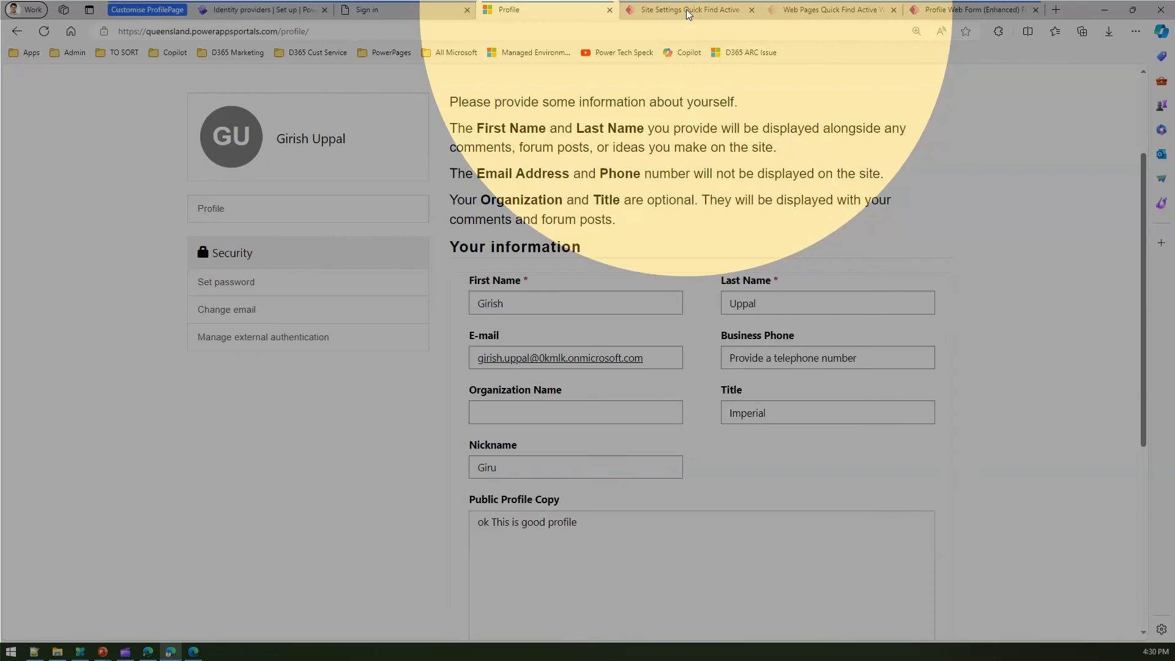
pyautogui.click(684, 11)
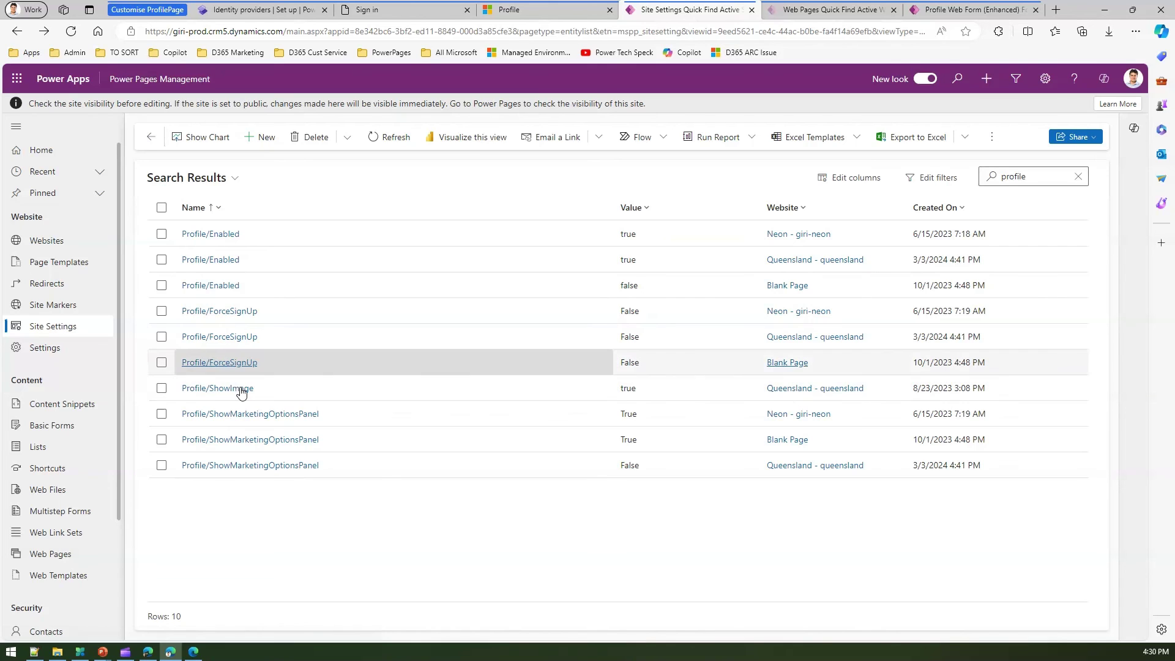
pyautogui.click(548, 16)
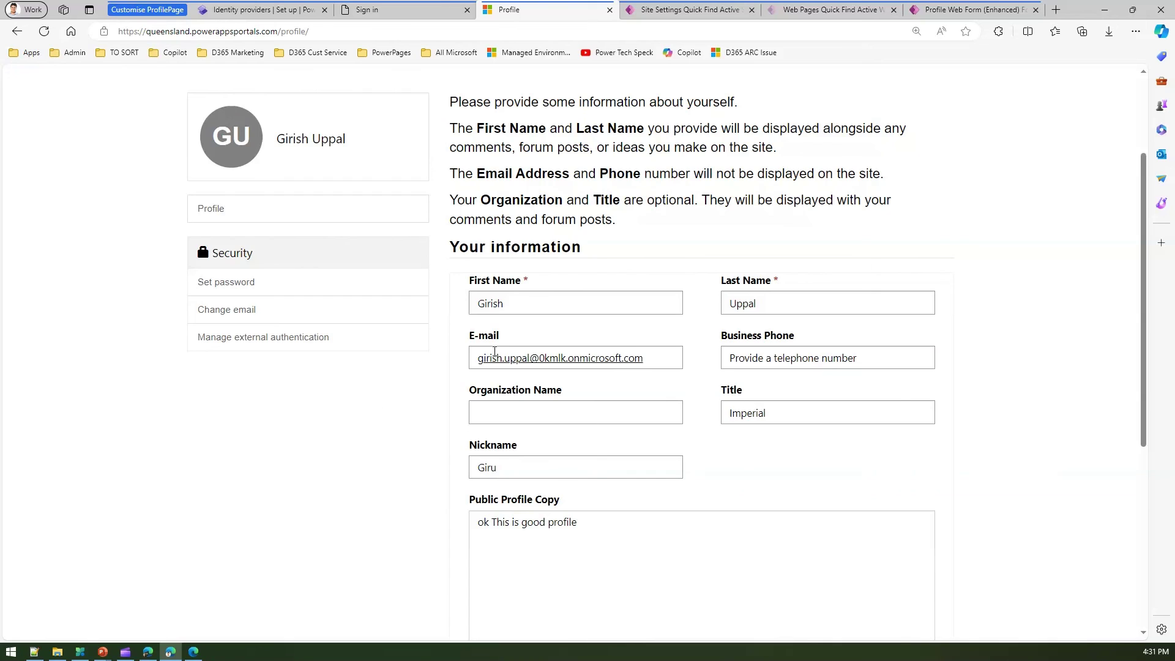
pyautogui.hotkey('ctrl', '-')
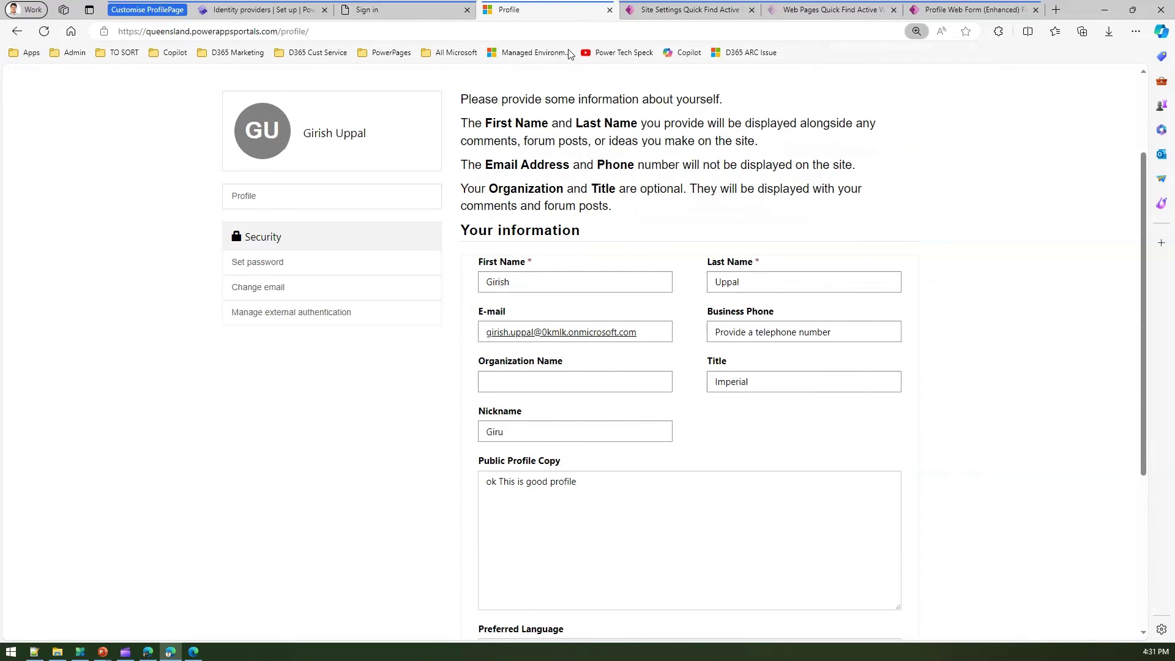
pyautogui.hotkey('ctrl', '-')
pyautogui.hotkey('ctrl', '-')
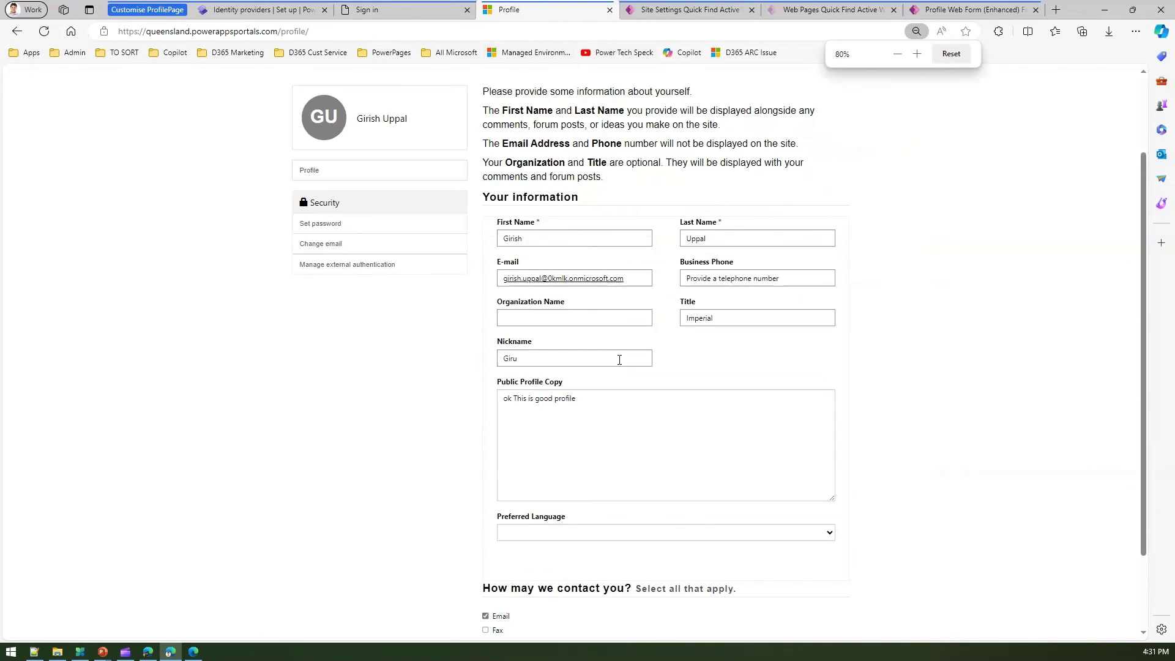
# - Sign back in to the portal with the Azure AD external account and view the cleaned-up Profile page
pyautogui.click(373, 12)
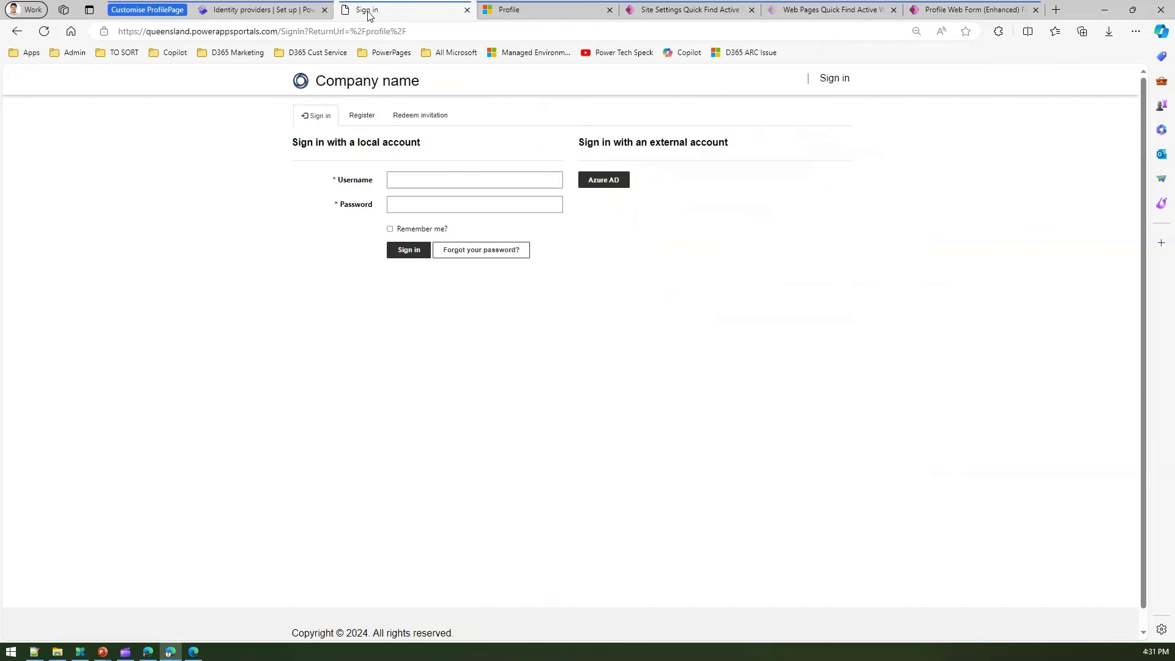
pyautogui.click(608, 182)
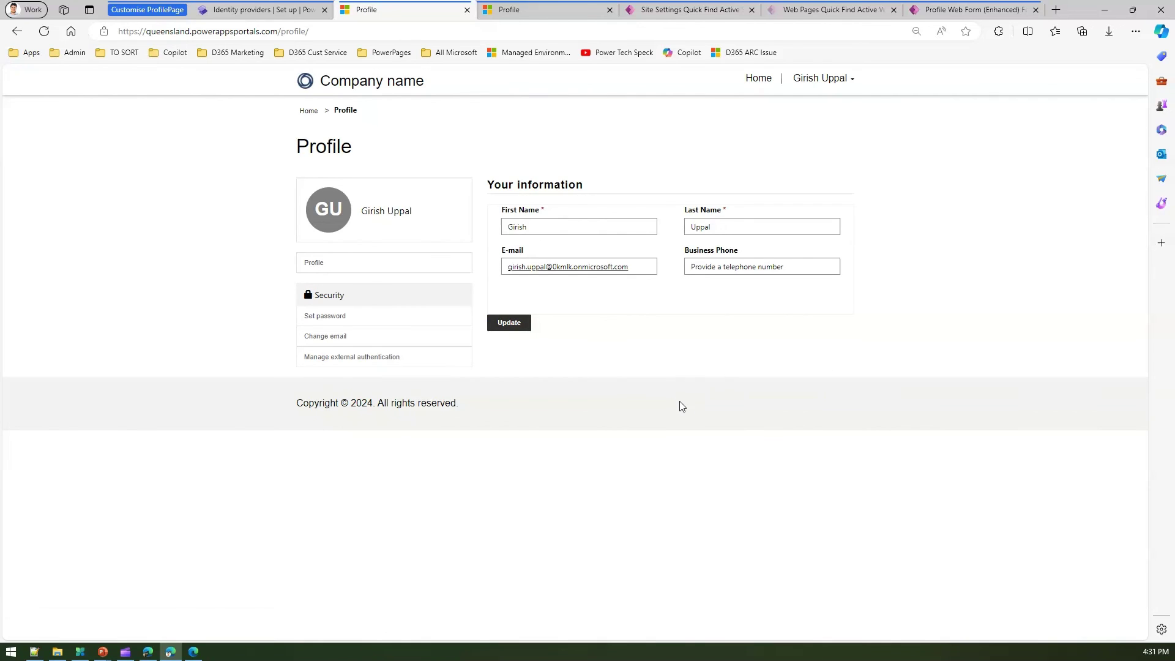
pyautogui.hotkey('ctrl', '+')
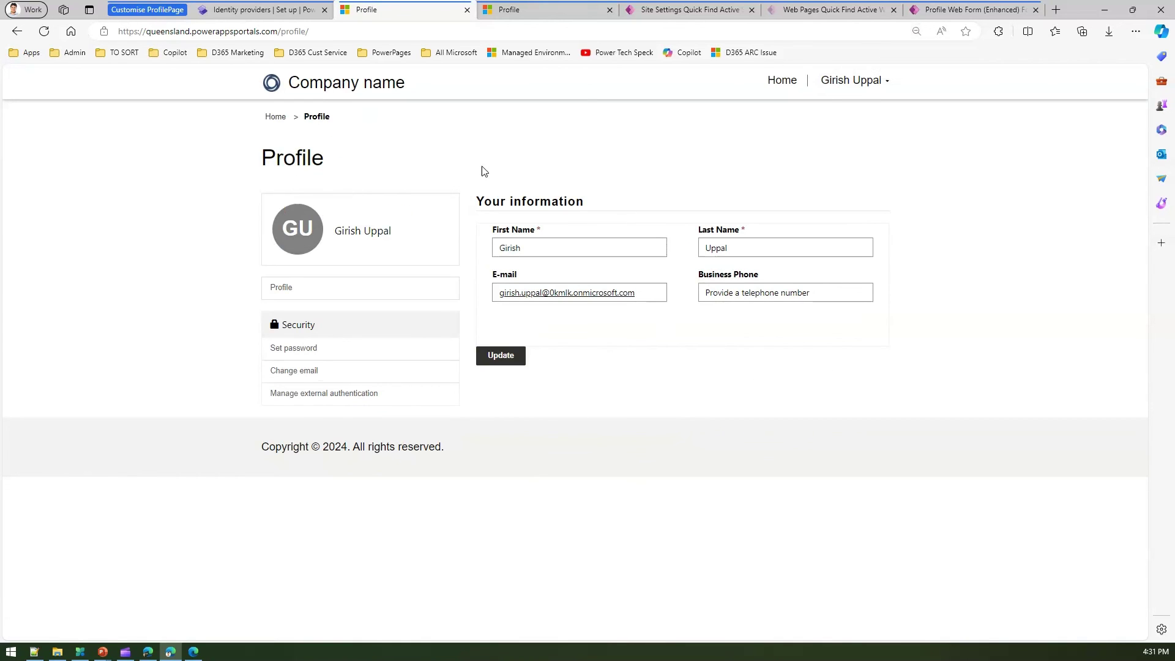
# - Compare the original Profile page's introductory text, extra fields and contact preferences with the cleaned-up Profile page
pyautogui.click(509, 12)
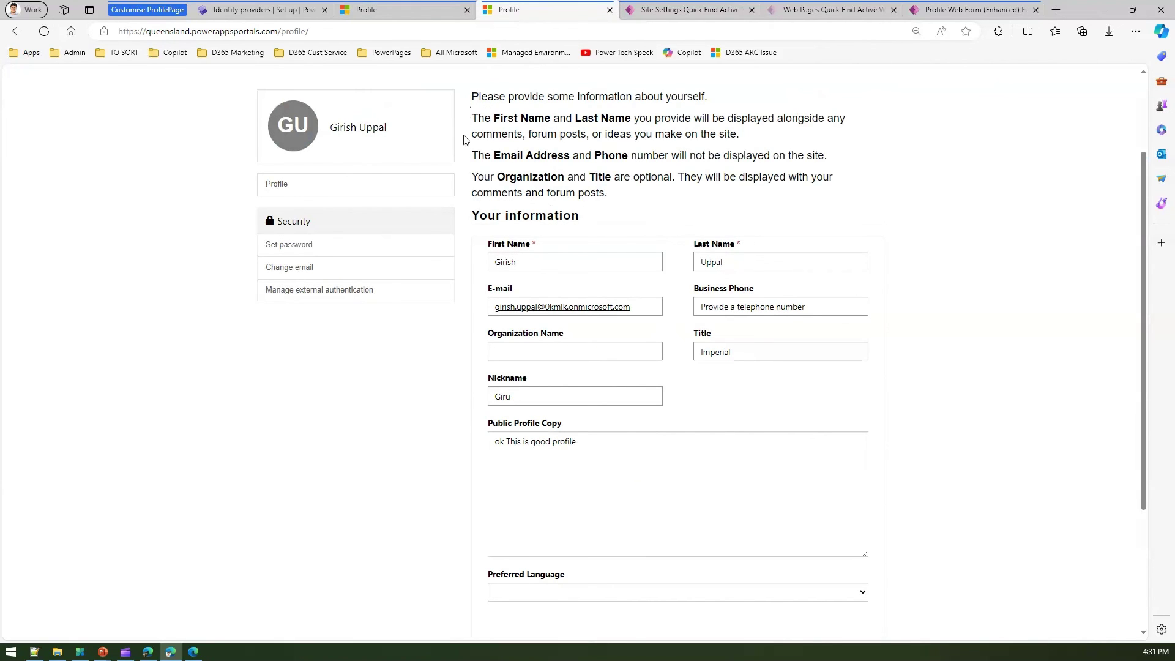
pyautogui.moveTo(494, 86)
pyautogui.mouseDown()
pyautogui.moveTo(630, 153)
pyautogui.moveTo(719, 156)
pyautogui.mouseUp()
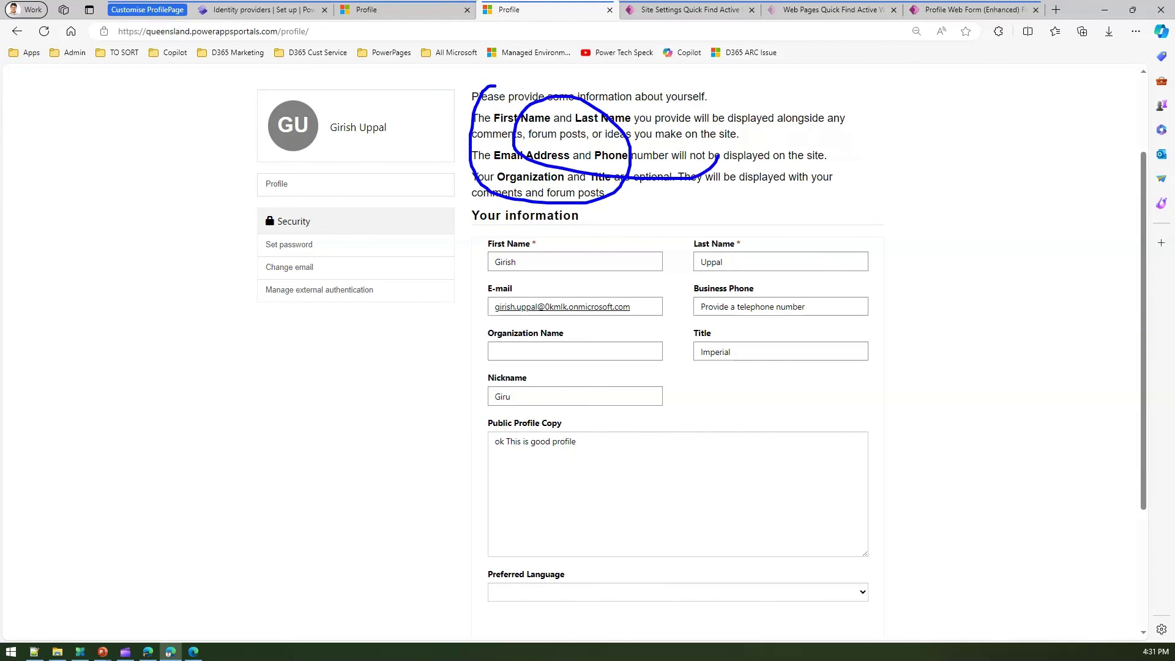
pyautogui.moveTo(481, 343)
pyautogui.mouseDown()
pyautogui.moveTo(857, 358)
pyautogui.moveTo(551, 502)
pyautogui.moveTo(614, 568)
pyautogui.mouseUp()
pyautogui.press('Escape')
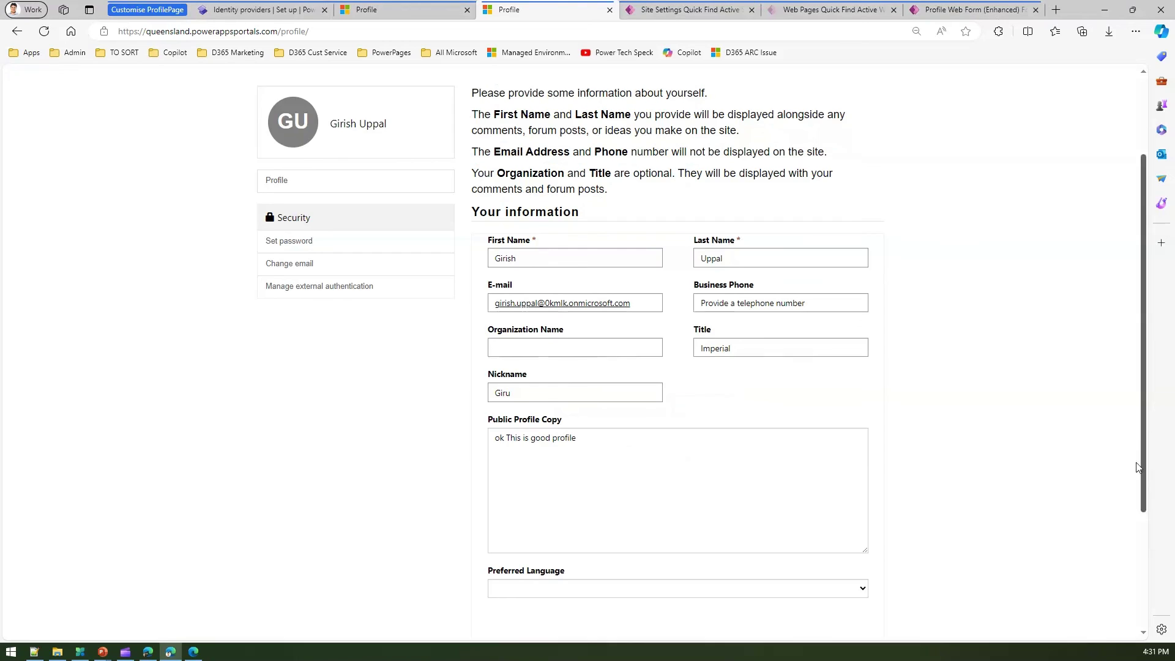
pyautogui.scroll(-3, 1138, 490)
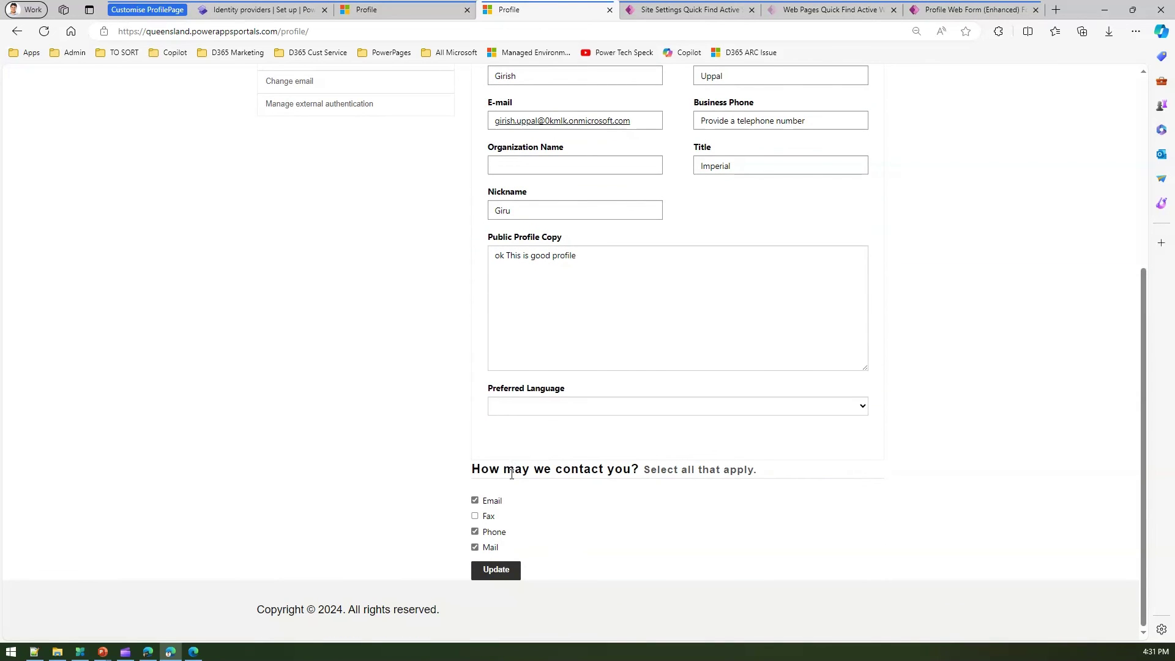
pyautogui.moveTo(491, 460)
pyautogui.mouseDown()
pyautogui.moveTo(557, 499)
pyautogui.moveTo(584, 566)
pyautogui.moveTo(599, 565)
pyautogui.mouseUp()
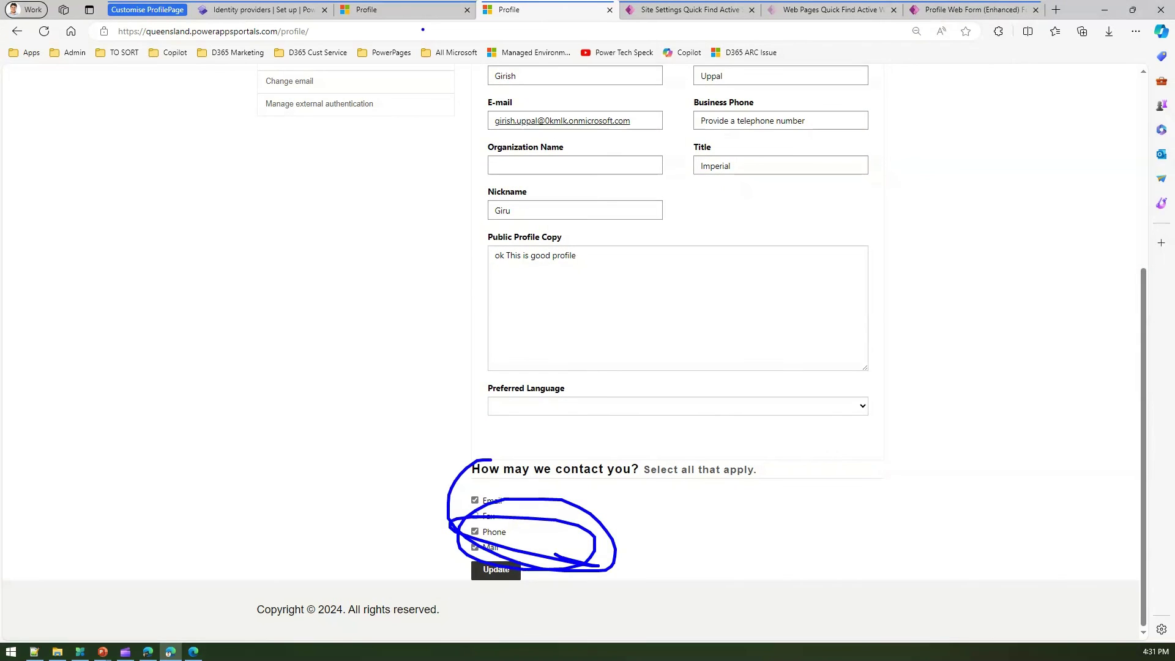
pyautogui.press('Escape')
pyautogui.click(387, 8)
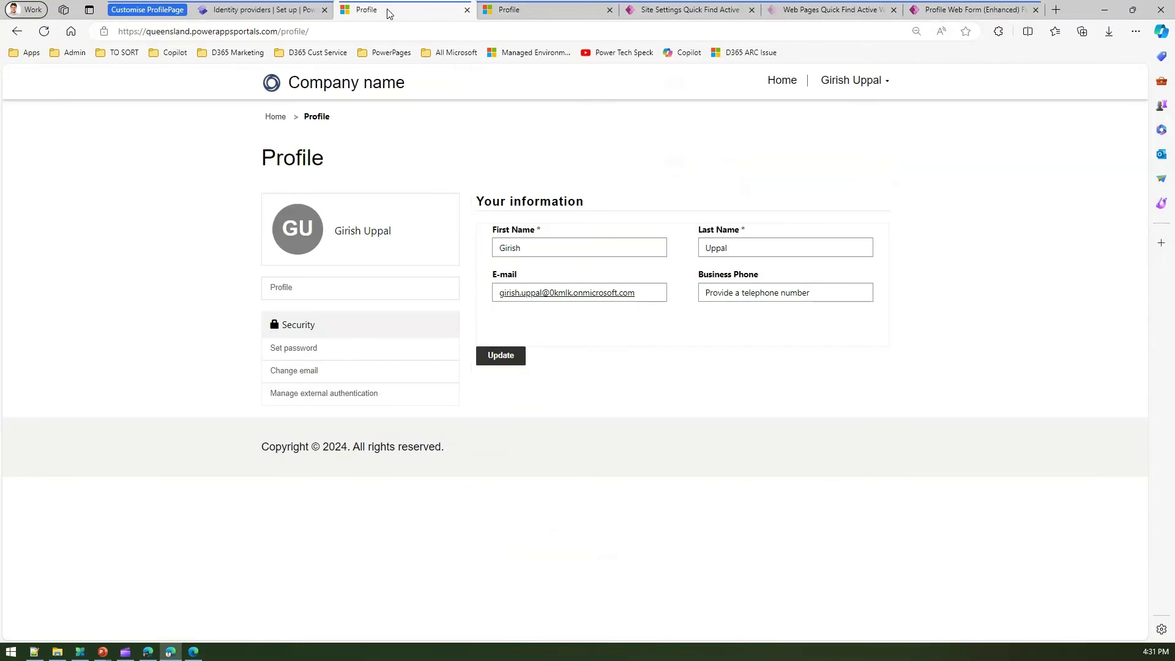